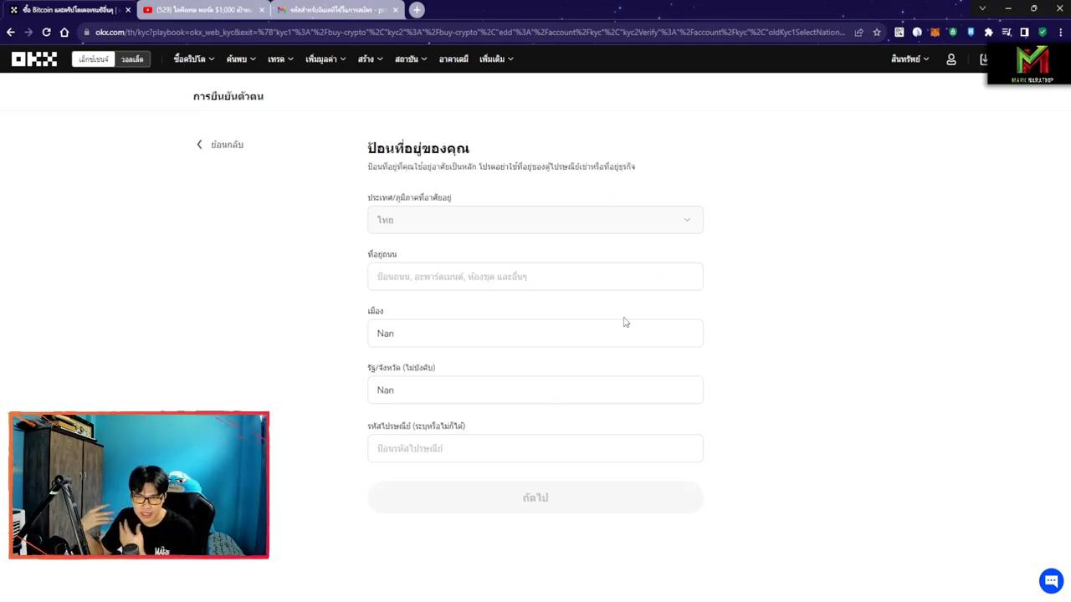
# Step: Leave the identity verification address form and return to the personal account's verification overview
pyautogui.click(214, 147)
pyautogui.click(221, 149)
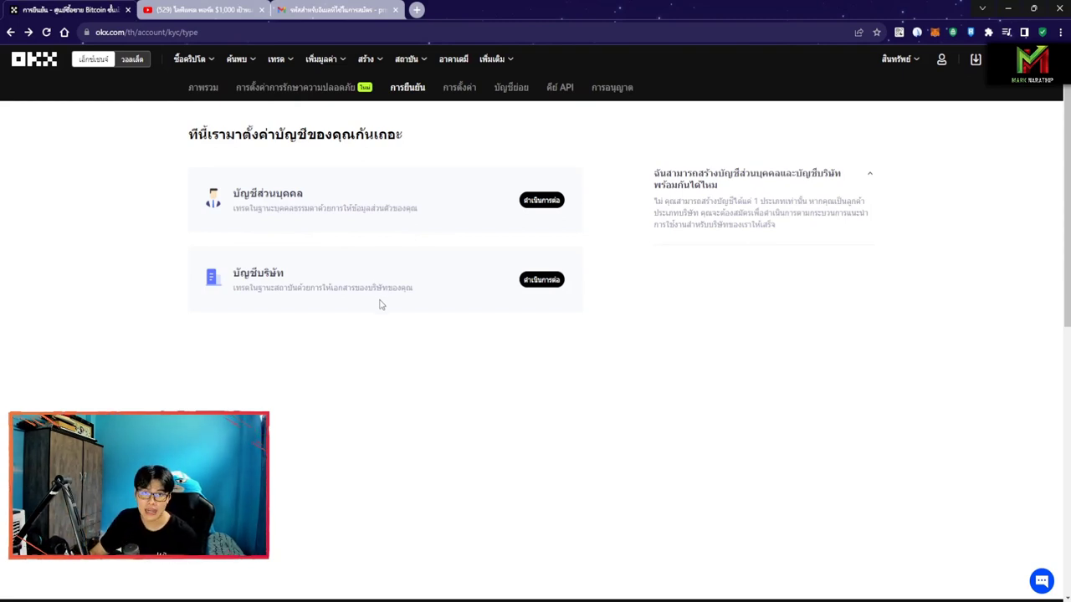
pyautogui.click(368, 254)
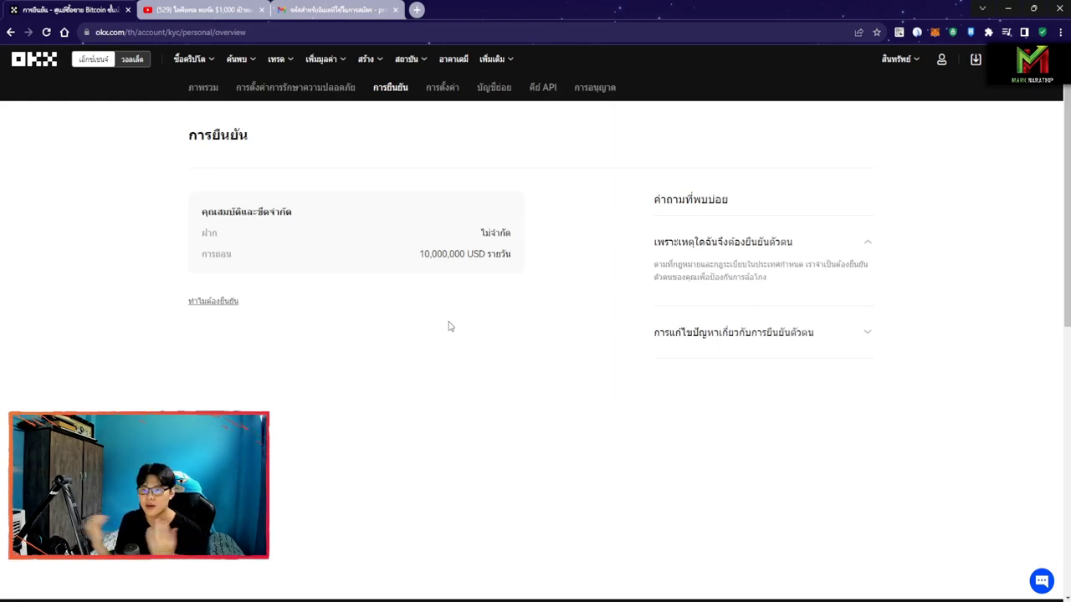
# Step: Open the P2P trading marketplace and check the coin choice above the buy offers
pyautogui.moveTo(201, 60)
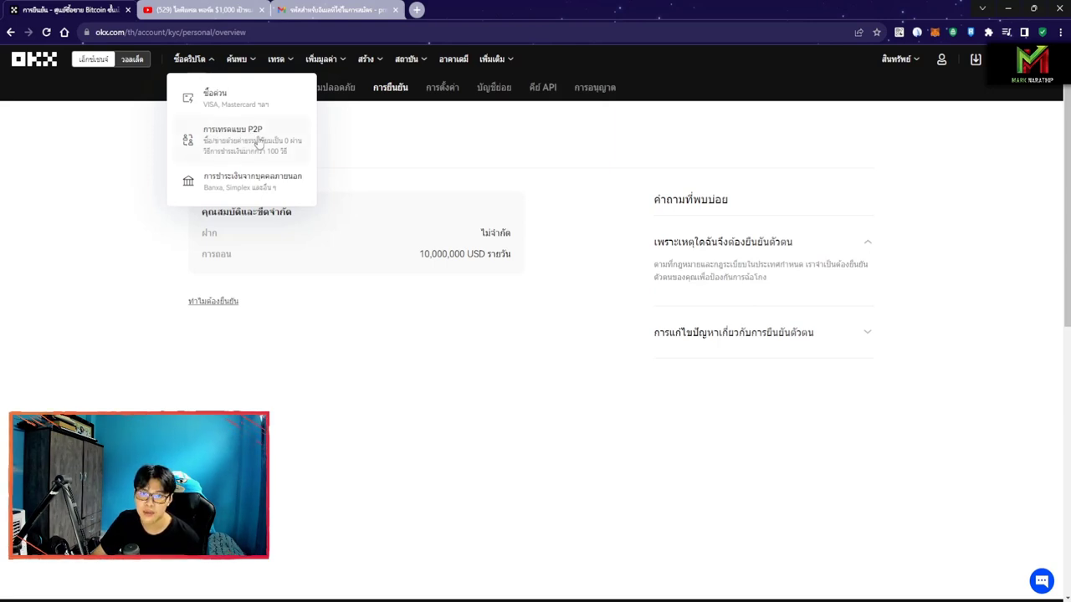
pyautogui.click(243, 144)
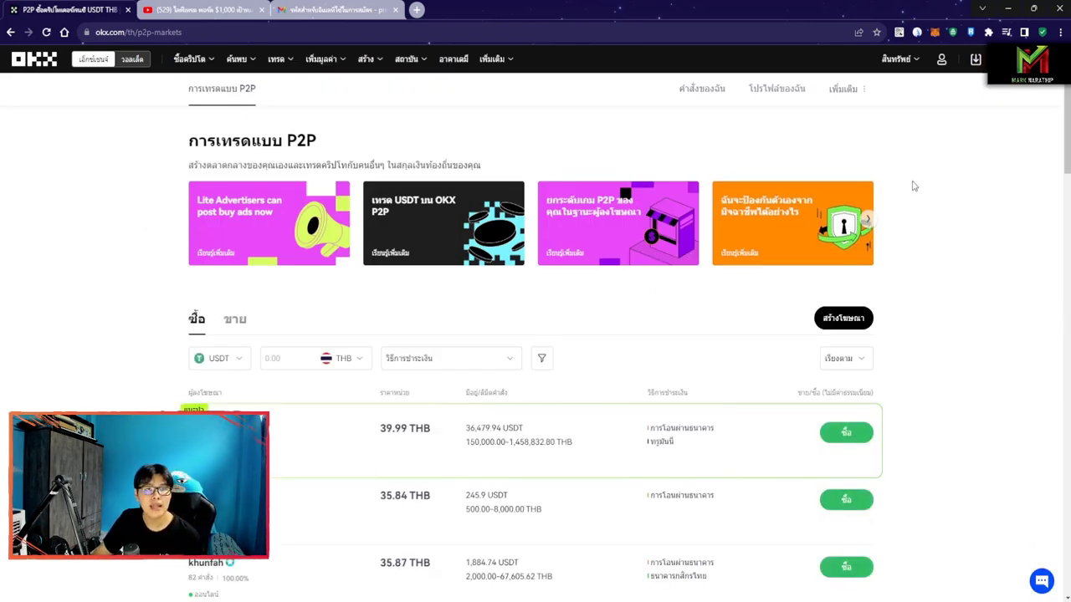
pyautogui.scroll(-2, 904, 186)
pyautogui.scroll(-1, 905, 186)
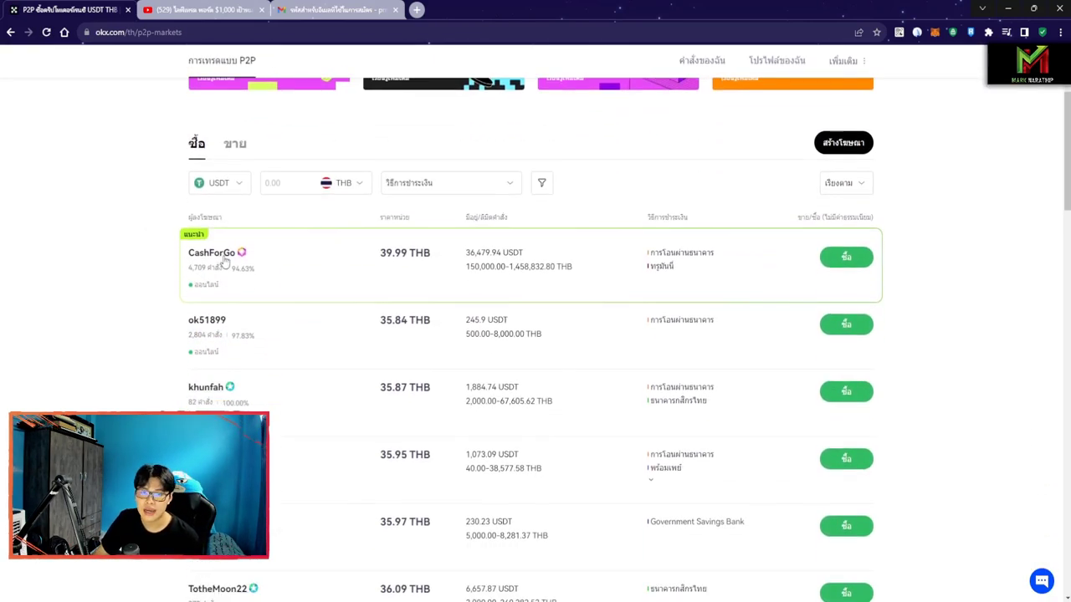
pyautogui.click(231, 191)
pyautogui.click(227, 188)
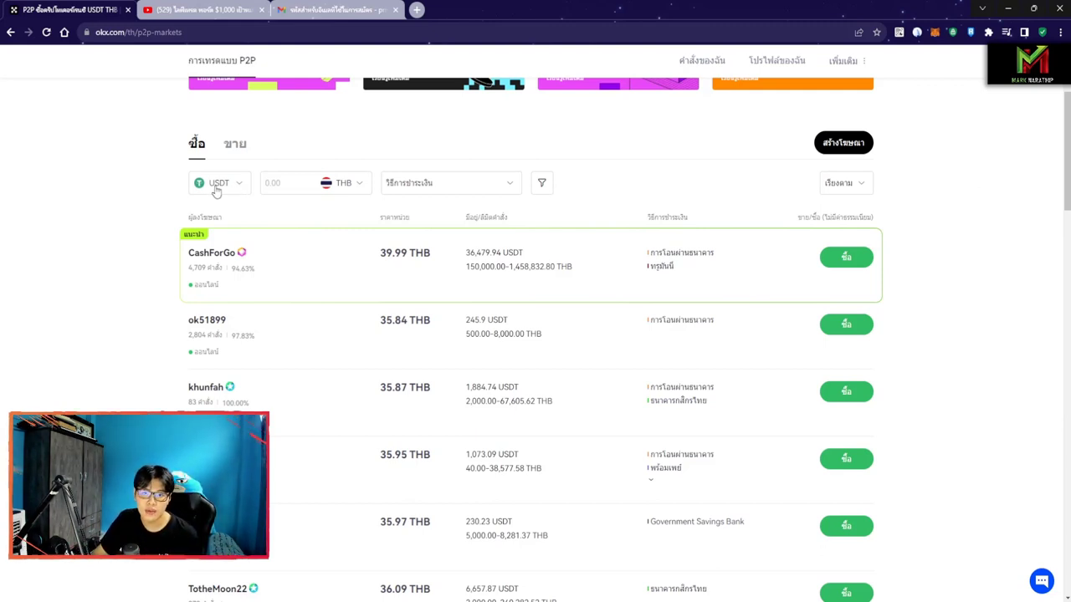
# Step: Set the fiat currency of the P2P buy offers to THB
pyautogui.click(351, 193)
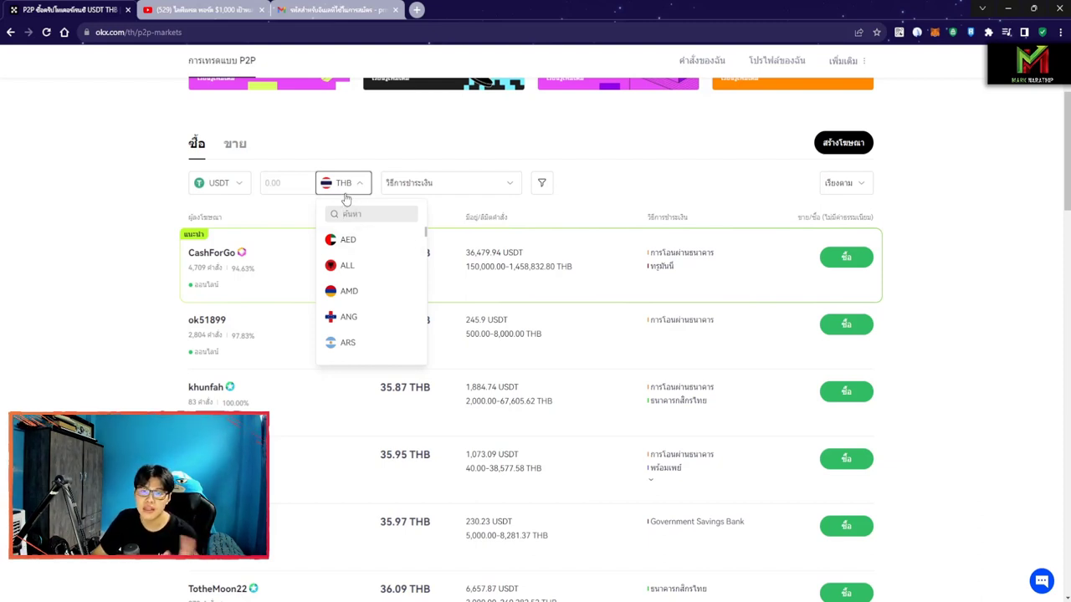
pyautogui.write('thb')
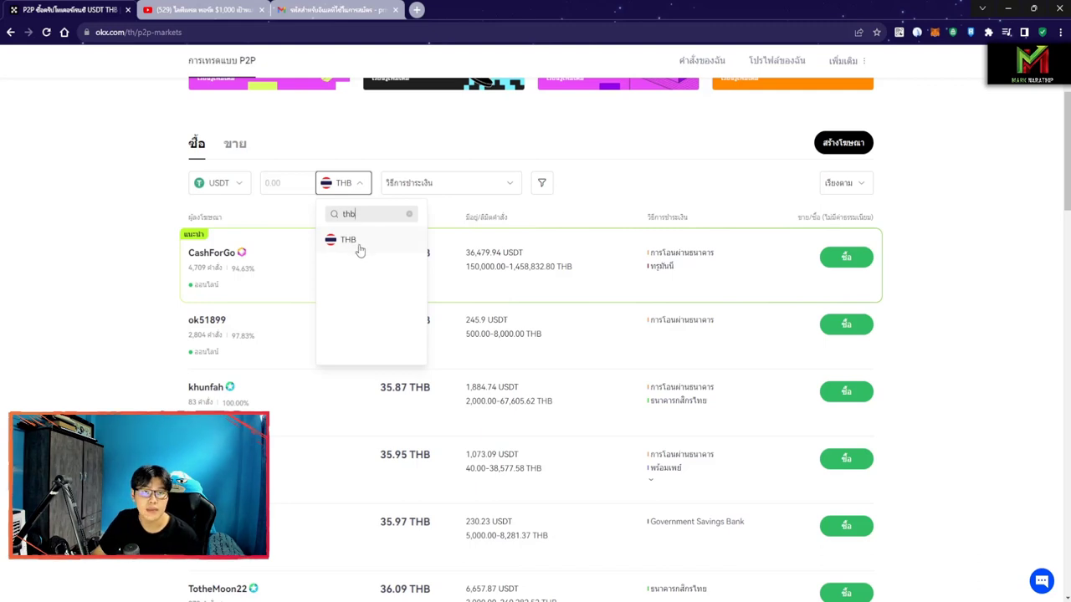
pyautogui.click(351, 244)
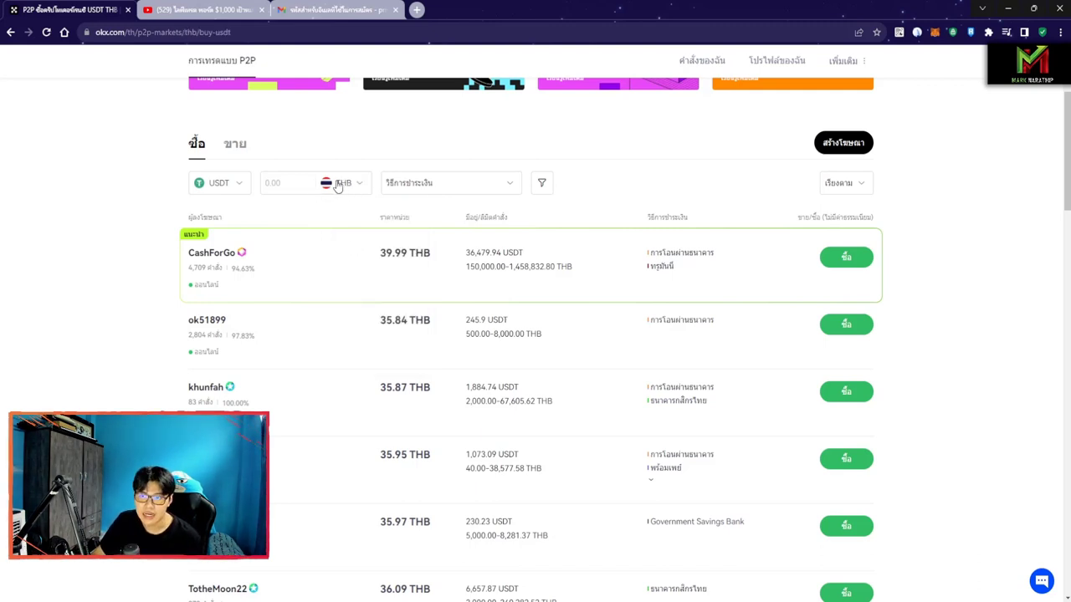
# Step: Filter the P2P buy offers by the payment method ธนาคารกสิกรไทย
pyautogui.click(438, 185)
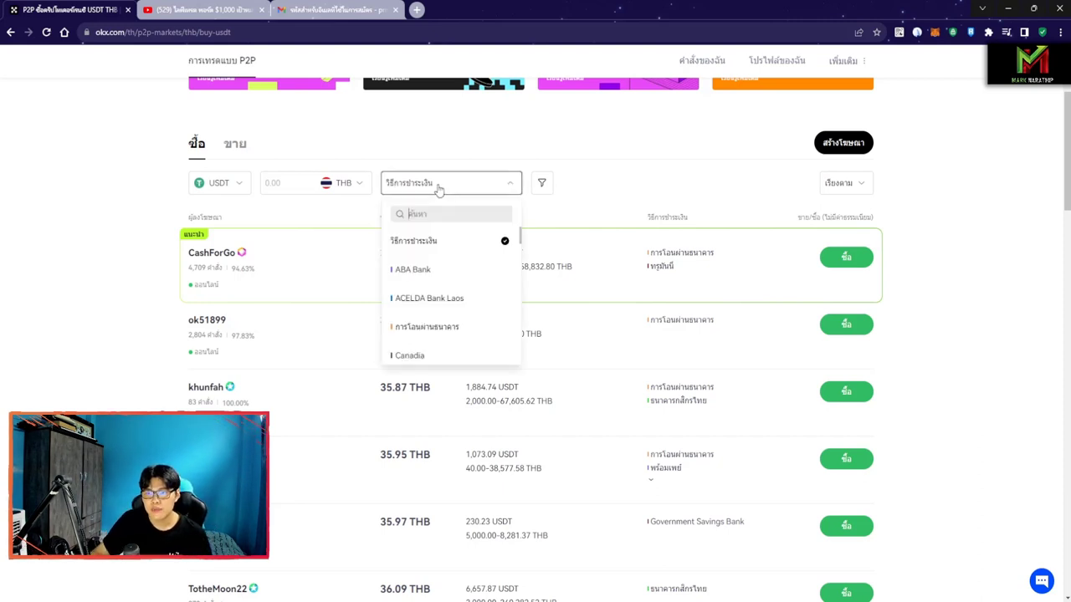
pyautogui.click(460, 185)
pyautogui.click(435, 185)
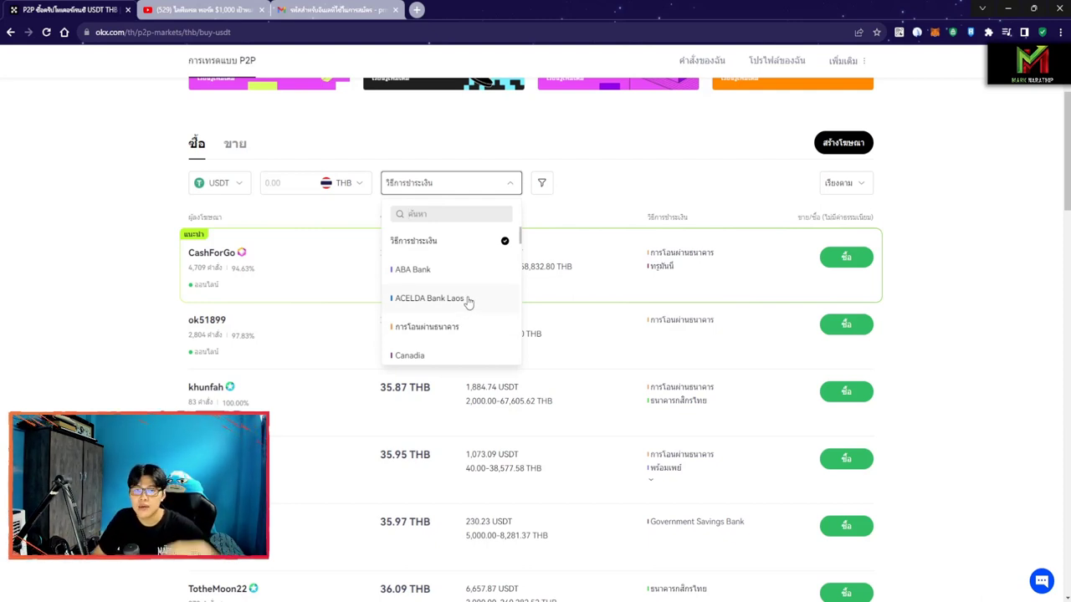
pyautogui.click(83, 258)
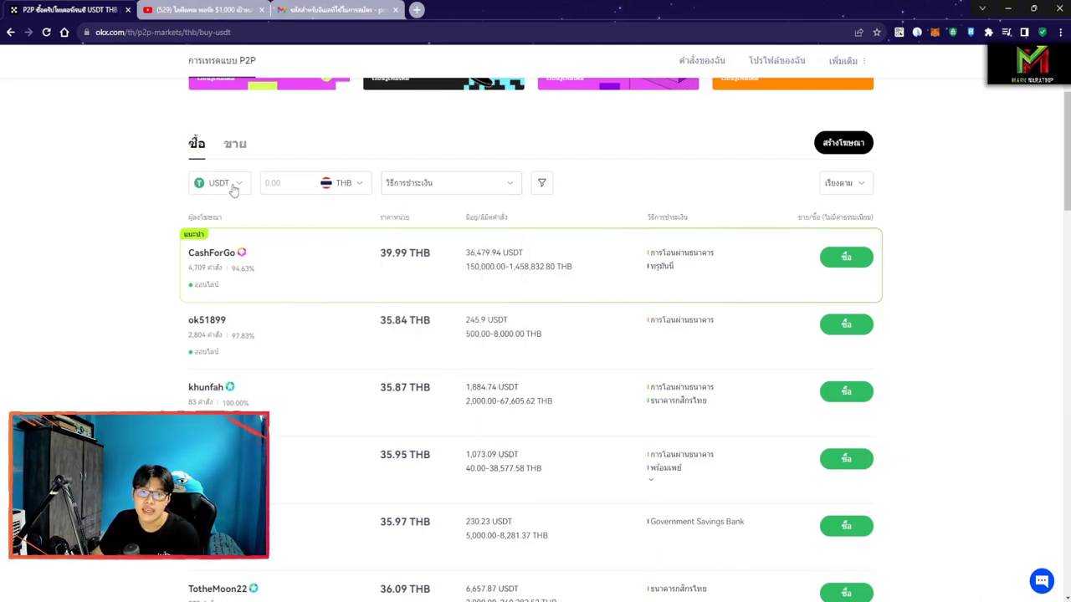
pyautogui.click(460, 189)
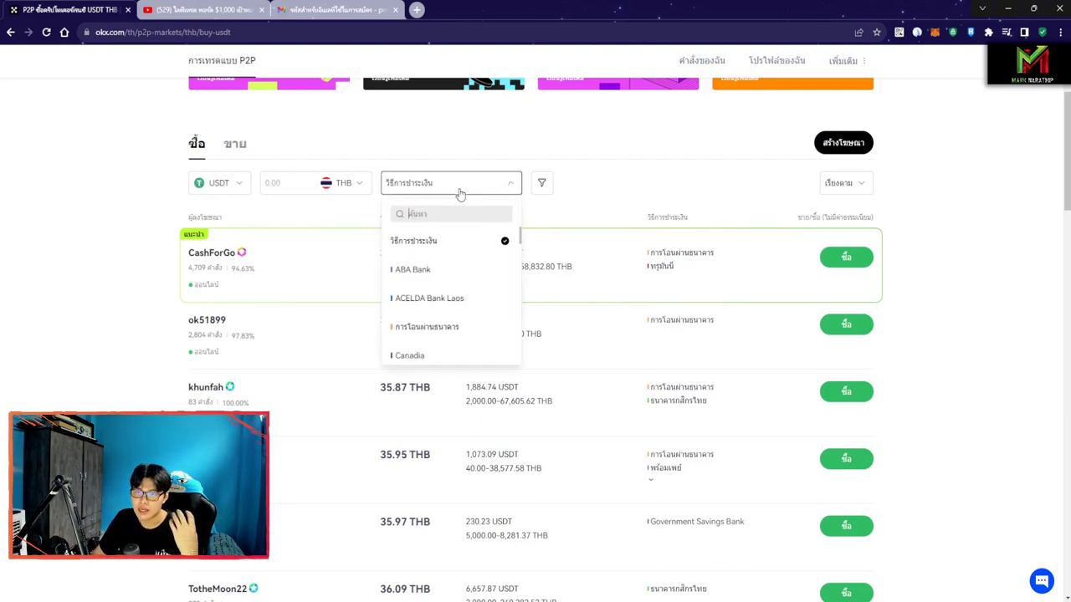
pyautogui.scroll(-1, 454, 289)
pyautogui.scroll(-1, 454, 289)
pyautogui.scroll(2, 450, 280)
pyautogui.scroll(-5, 454, 337)
pyautogui.scroll(-1, 455, 334)
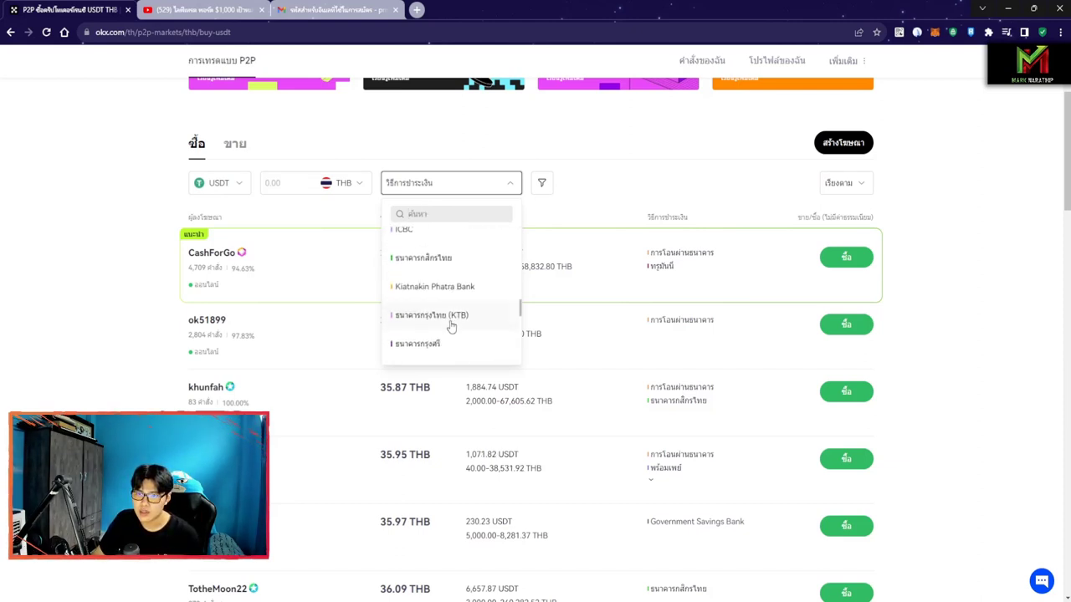
pyautogui.click(423, 259)
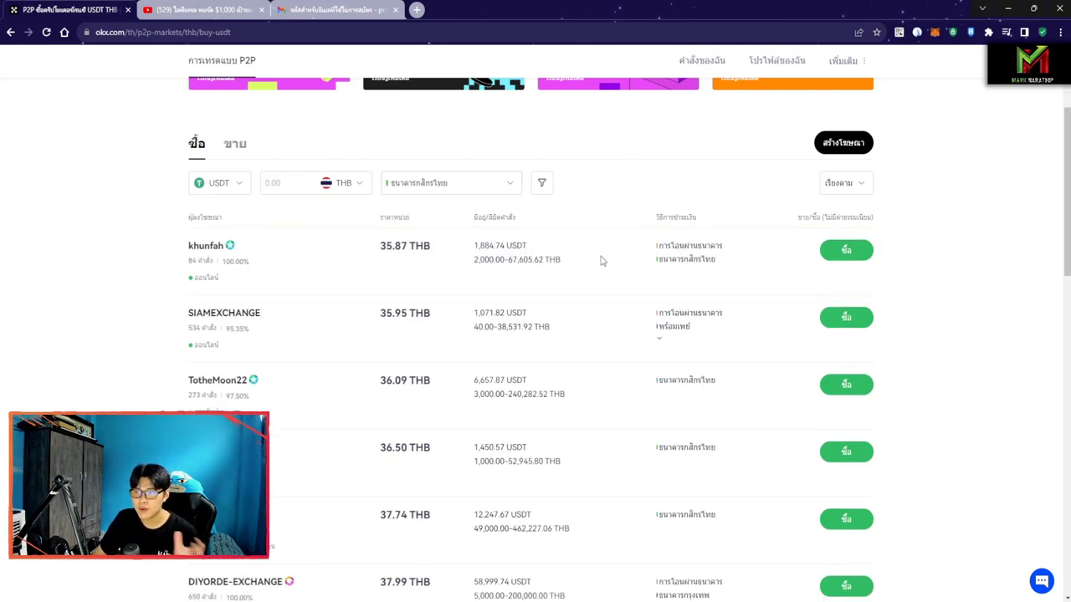
# Step: Compare the unit prices, available amounts and order limits of the filtered USDT sellers
pyautogui.scroll(-2, 569, 269)
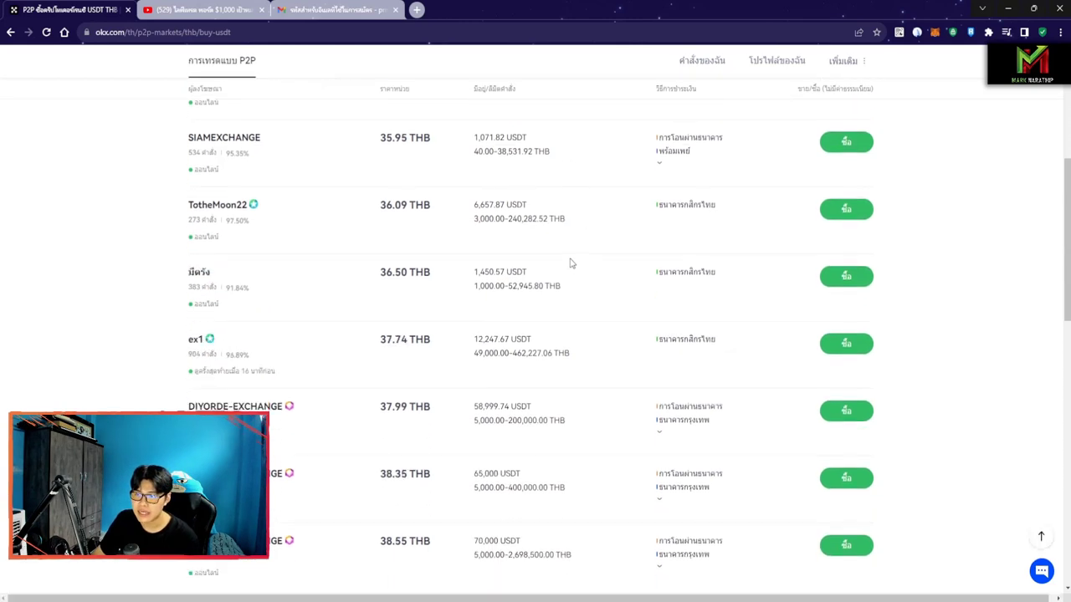
pyautogui.scroll(4, 342, 337)
pyautogui.scroll(-2, 237, 235)
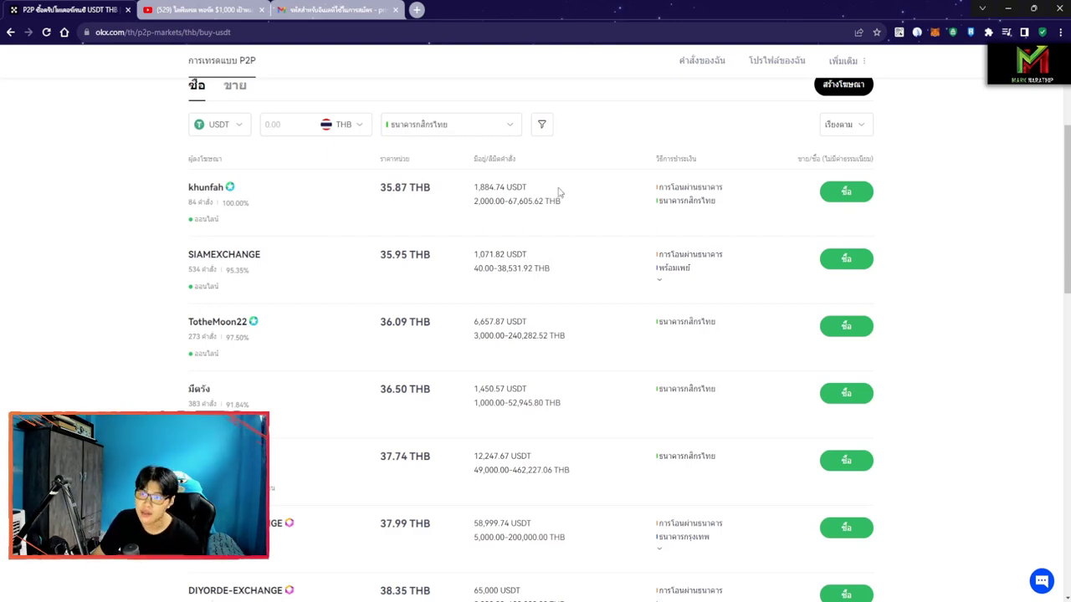
pyautogui.scroll(-3, 596, 205)
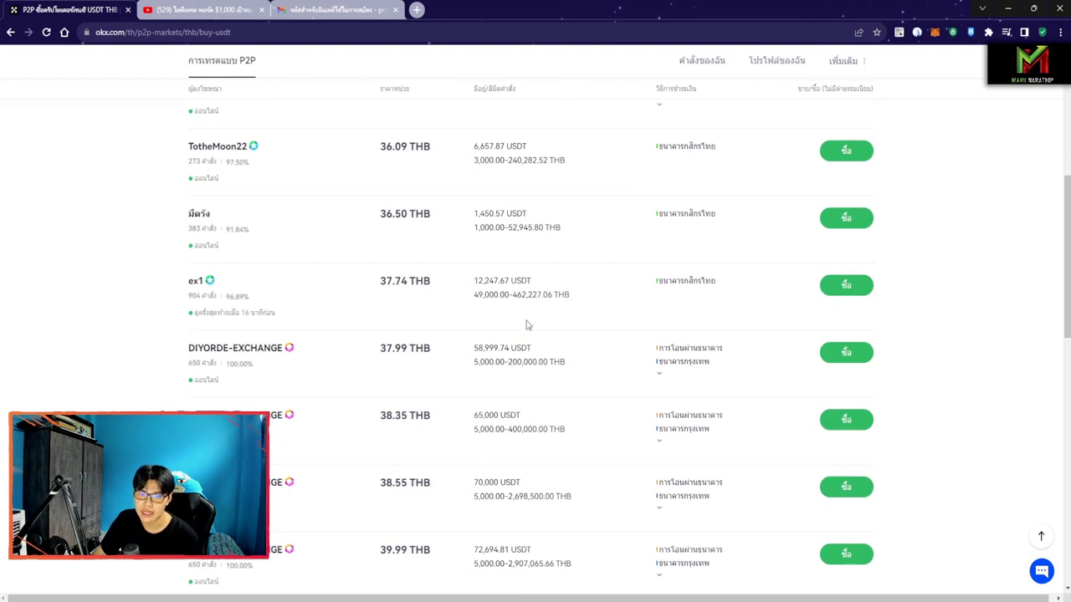
pyautogui.scroll(-2, 637, 293)
pyautogui.scroll(6, 637, 293)
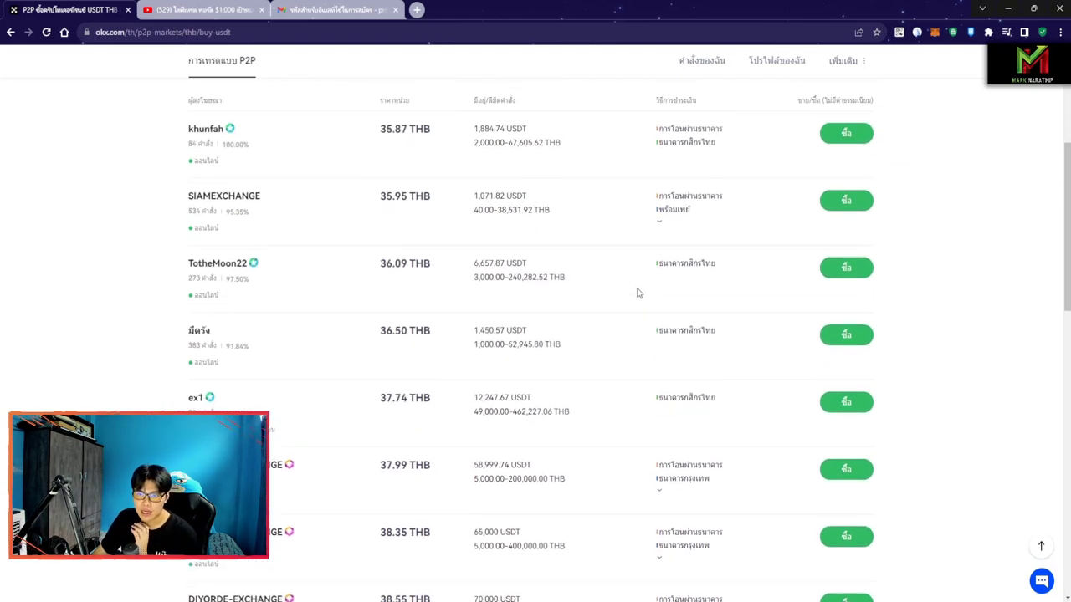
pyautogui.scroll(-1, 636, 293)
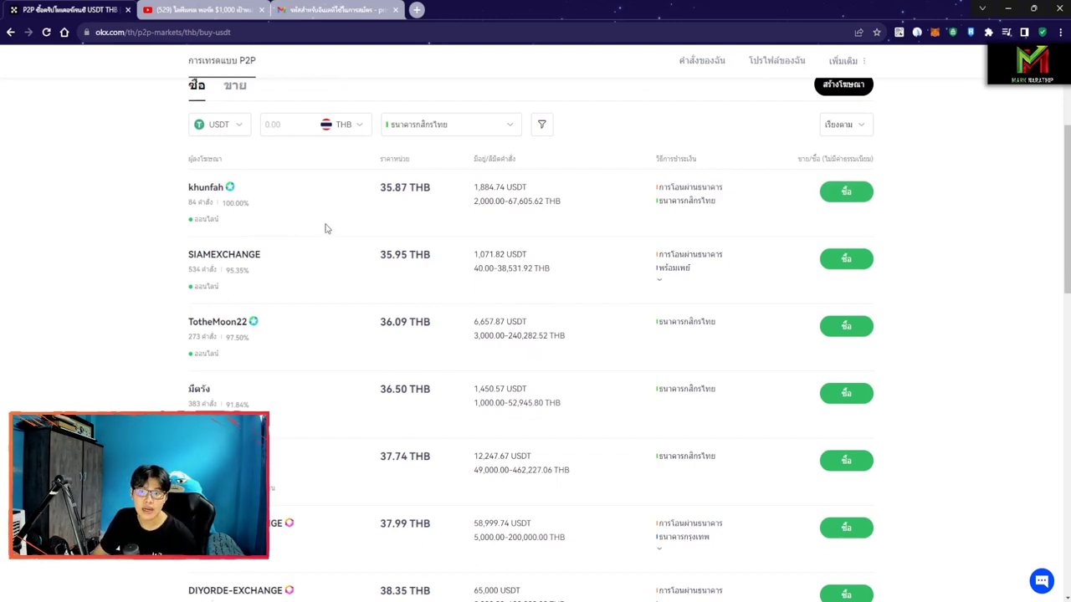
# Step: Examine the order count and completion rate of the seller SIAMEXCHANGE
pyautogui.scroll(-2, 564, 232)
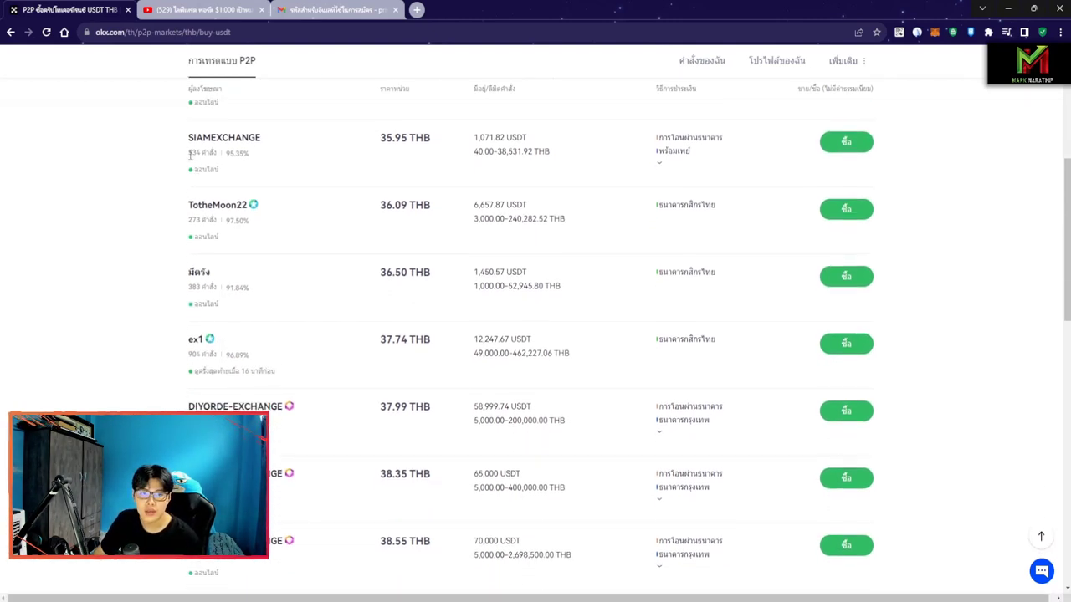
pyautogui.moveTo(216, 153); pyautogui.dragTo(190, 156)
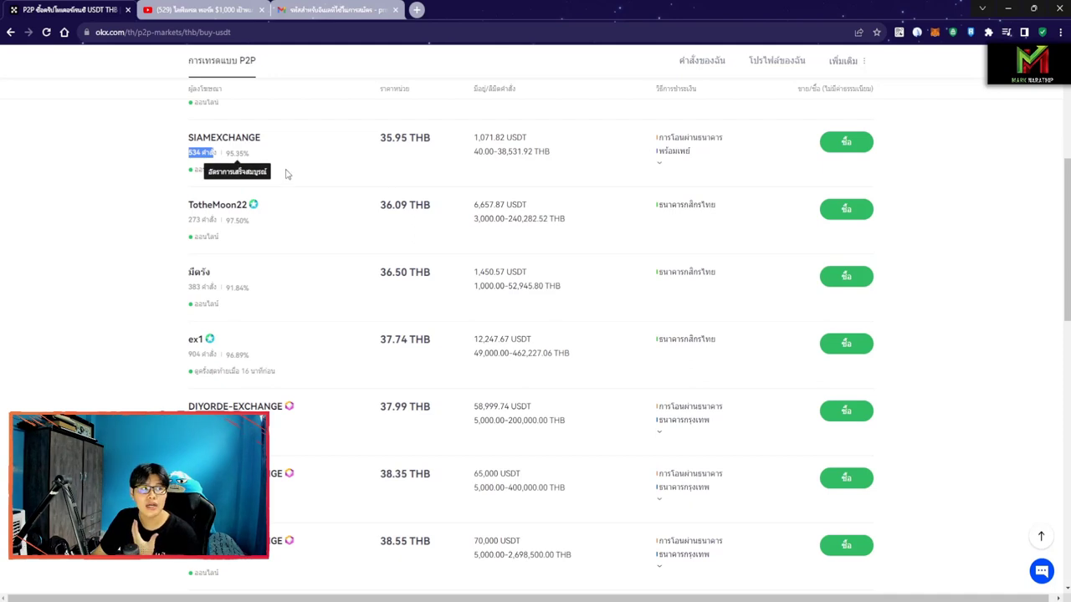
pyautogui.click(193, 155)
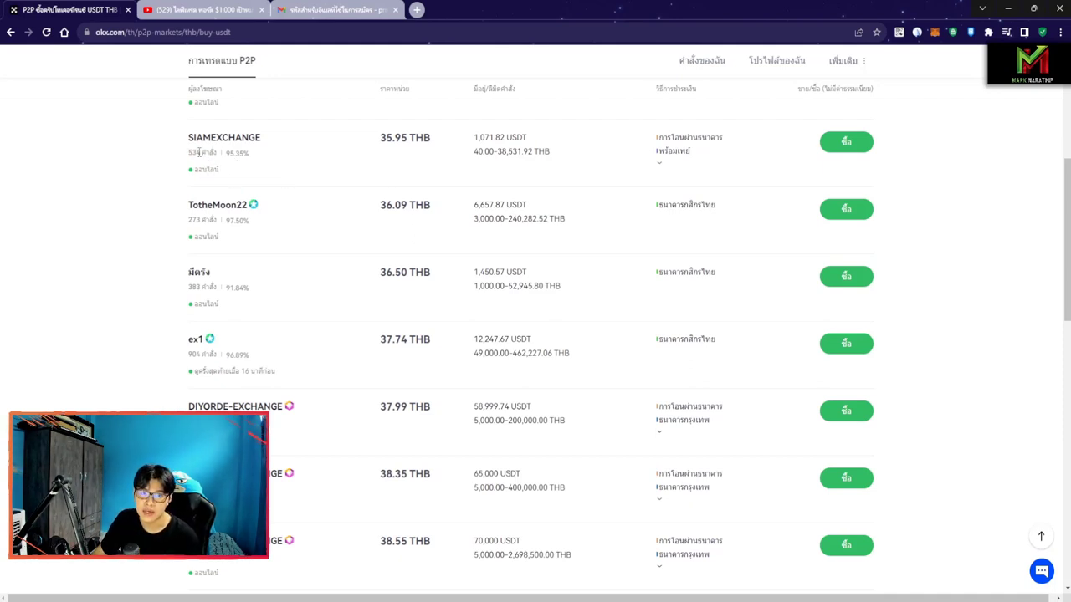
pyautogui.moveTo(191, 153)
pyautogui.mouseDown()
pyautogui.moveTo(216, 153)
pyautogui.moveTo(191, 144)
pyautogui.mouseUp()
pyautogui.click(311, 164)
pyautogui.click(273, 164)
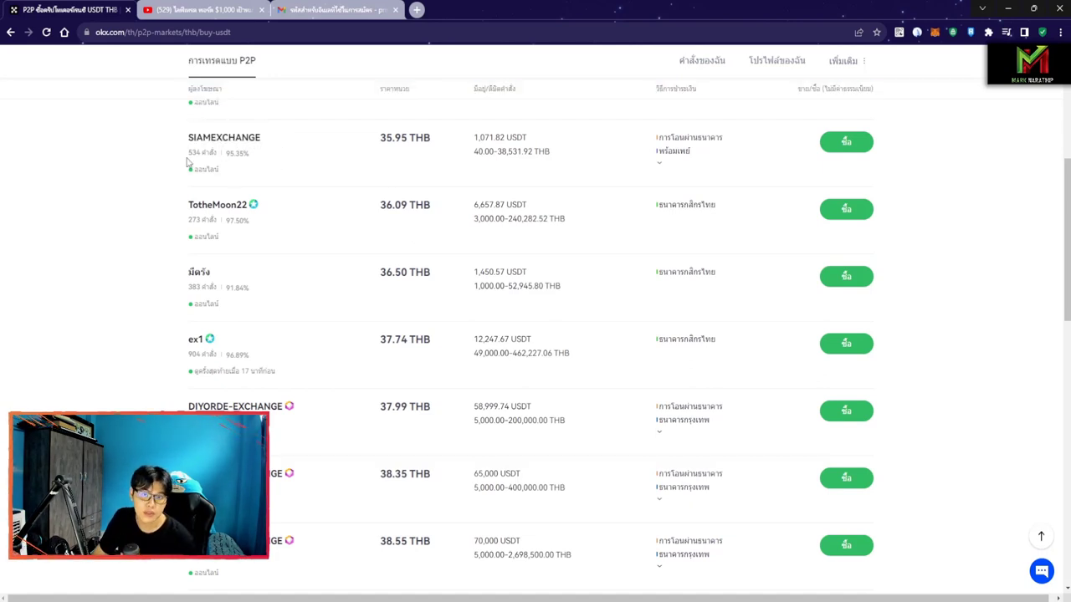
pyautogui.moveTo(229, 153)
pyautogui.moveTo(227, 154); pyautogui.dragTo(251, 157)
pyautogui.click(256, 164)
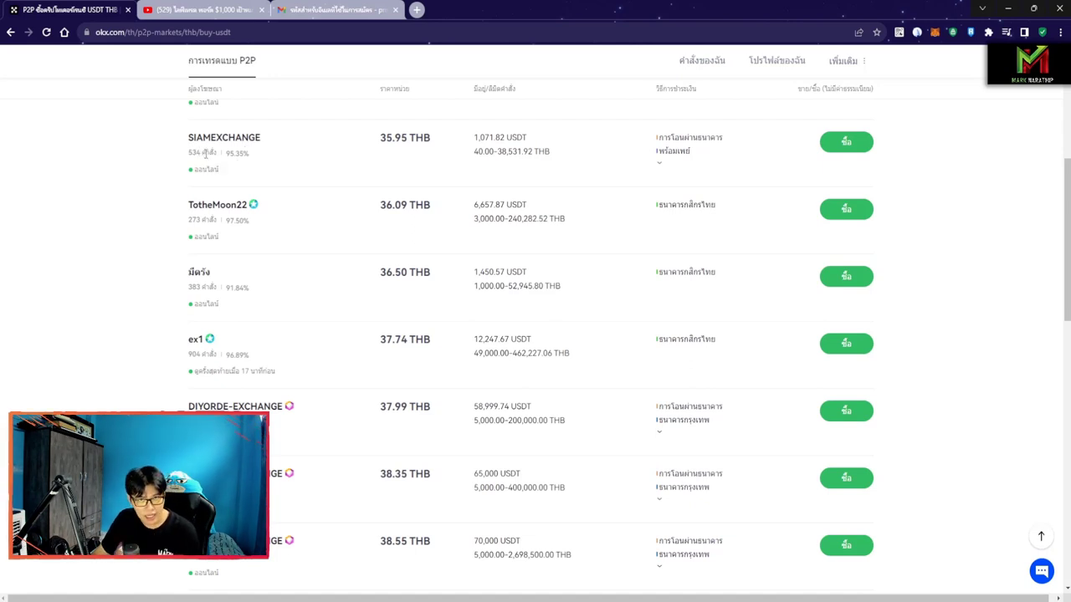
pyautogui.doubleClick(236, 153)
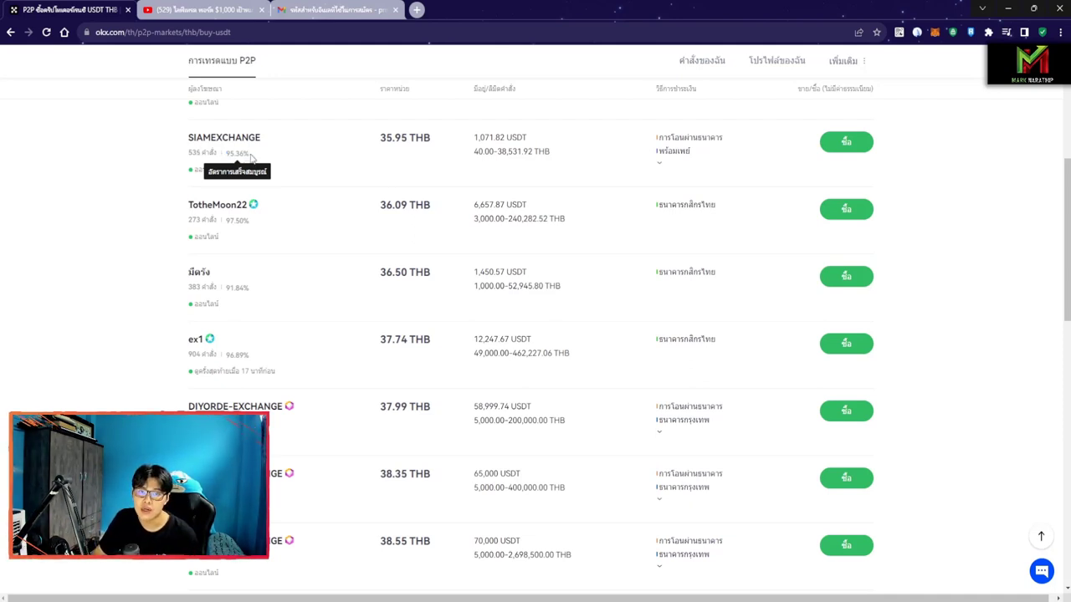
pyautogui.click(263, 153)
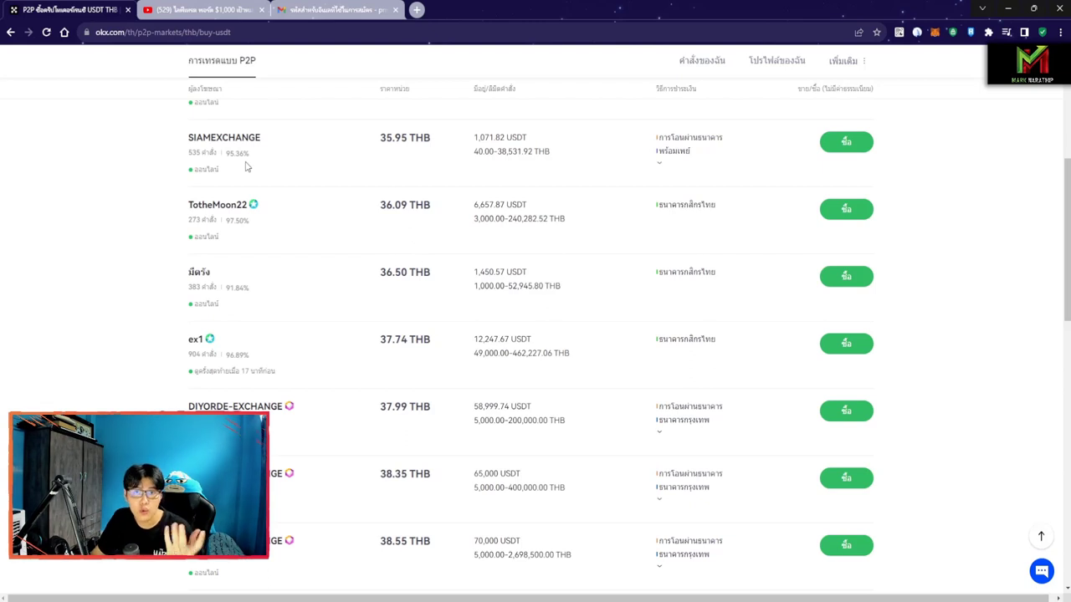
pyautogui.moveTo(242, 154)
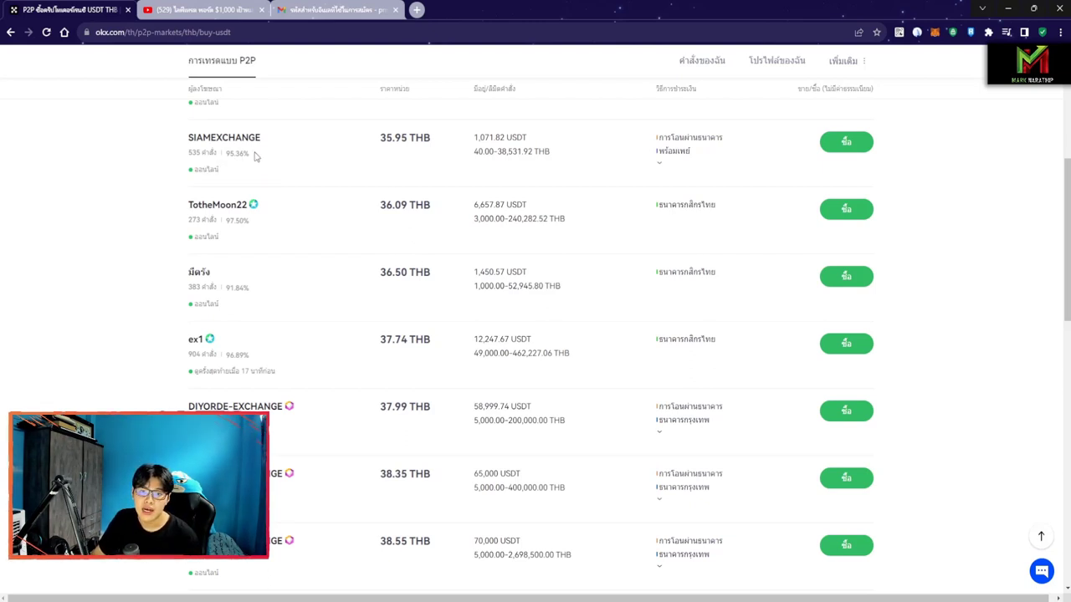
pyautogui.moveTo(259, 155); pyautogui.dragTo(192, 149)
pyautogui.click(275, 168)
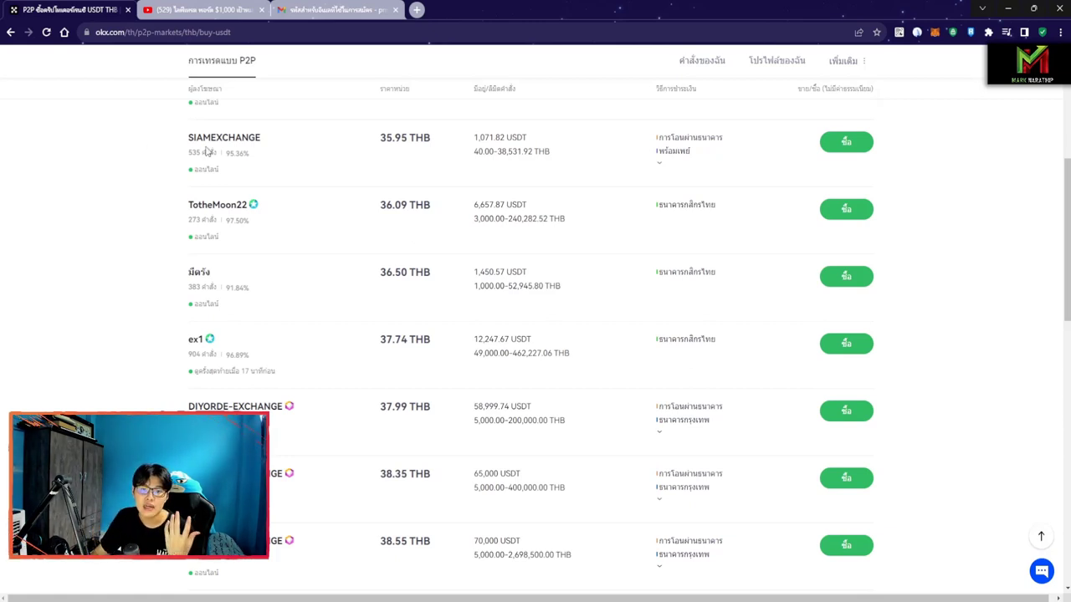
# Step: Review the cryptocurrencies available for P2P purchase, from USDT through DAI
pyautogui.scroll(3, 349, 175)
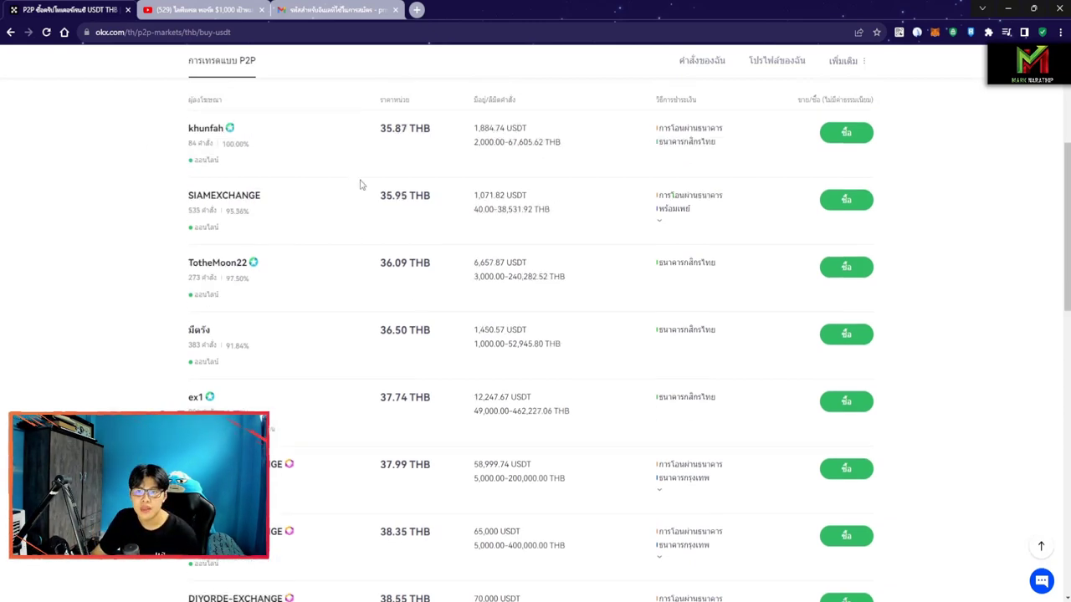
pyautogui.scroll(-1, 285, 358)
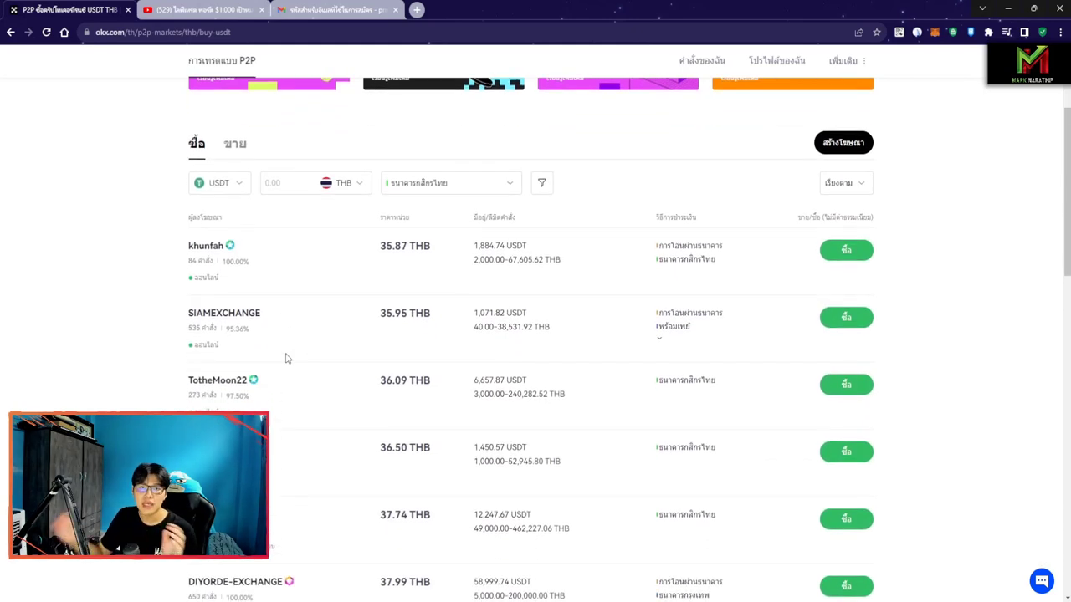
pyautogui.click(234, 185)
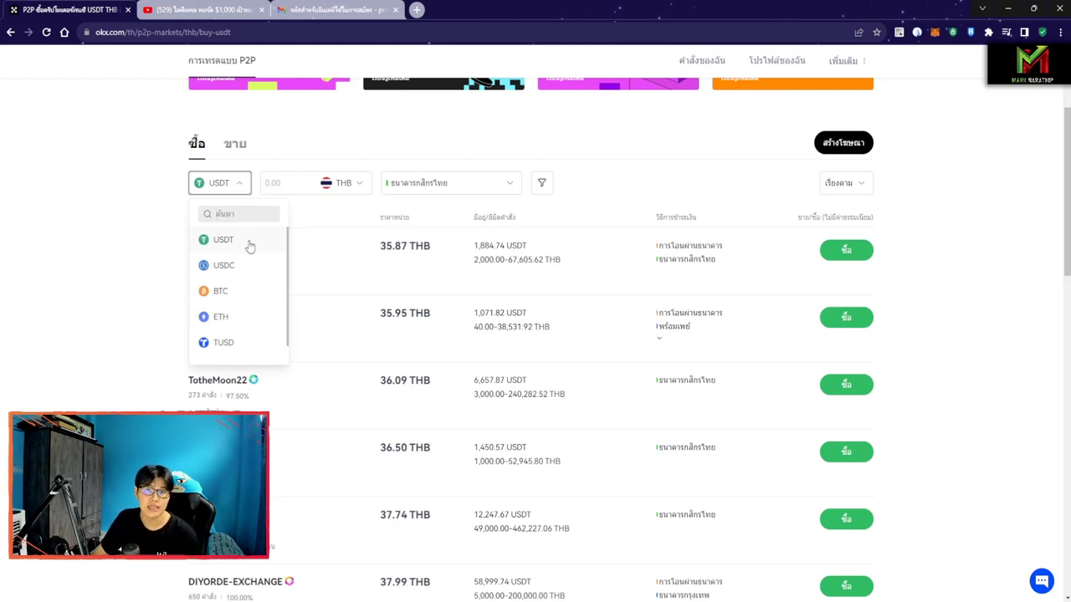
pyautogui.scroll(-1, 241, 280)
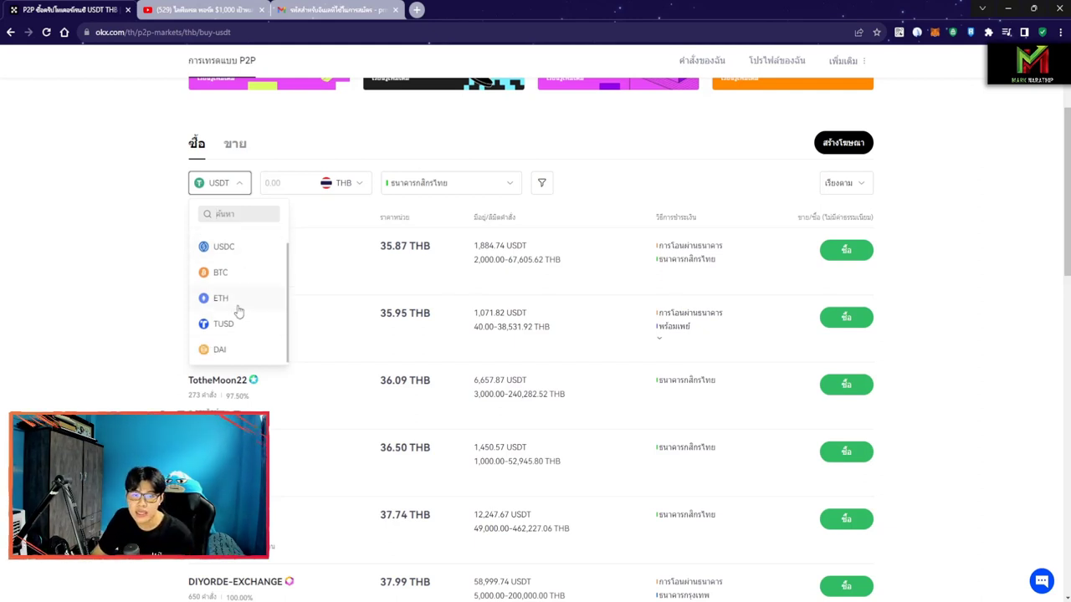
pyautogui.scroll(1, 242, 356)
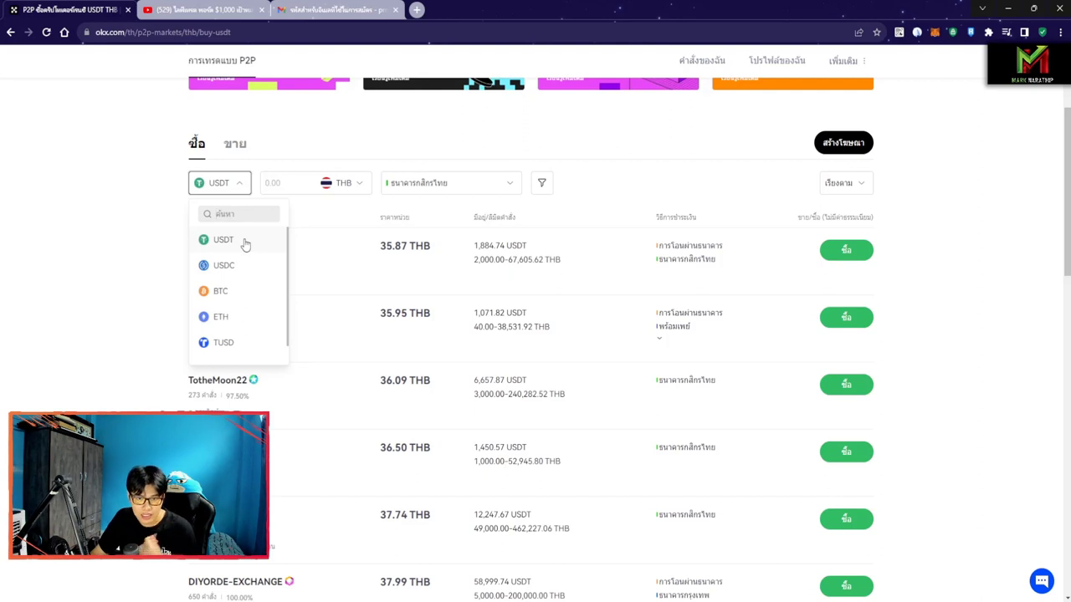
pyautogui.scroll(-1, 249, 280)
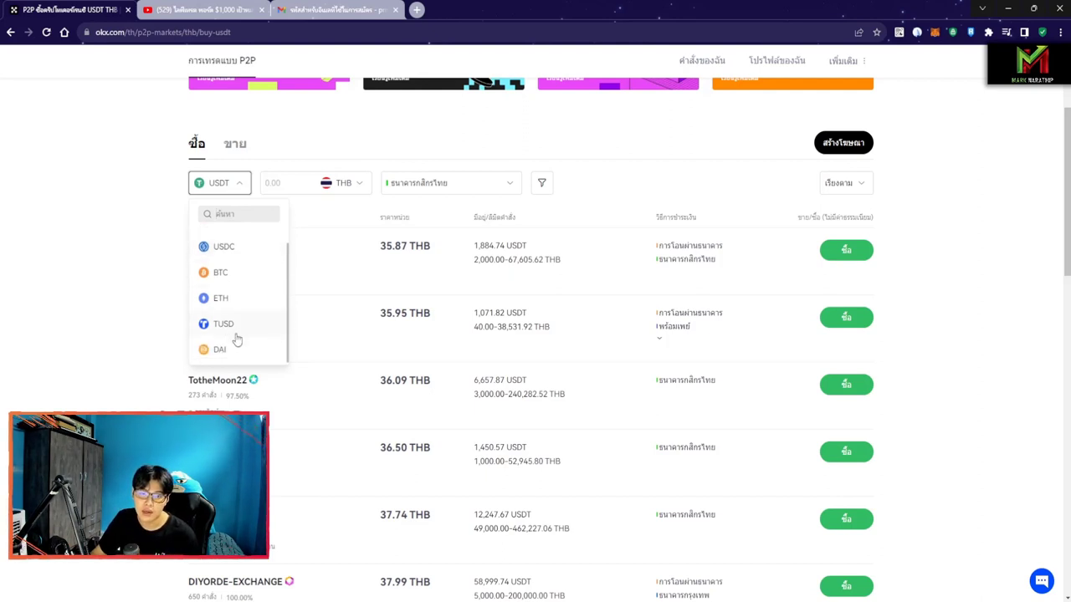
pyautogui.scroll(1, 241, 276)
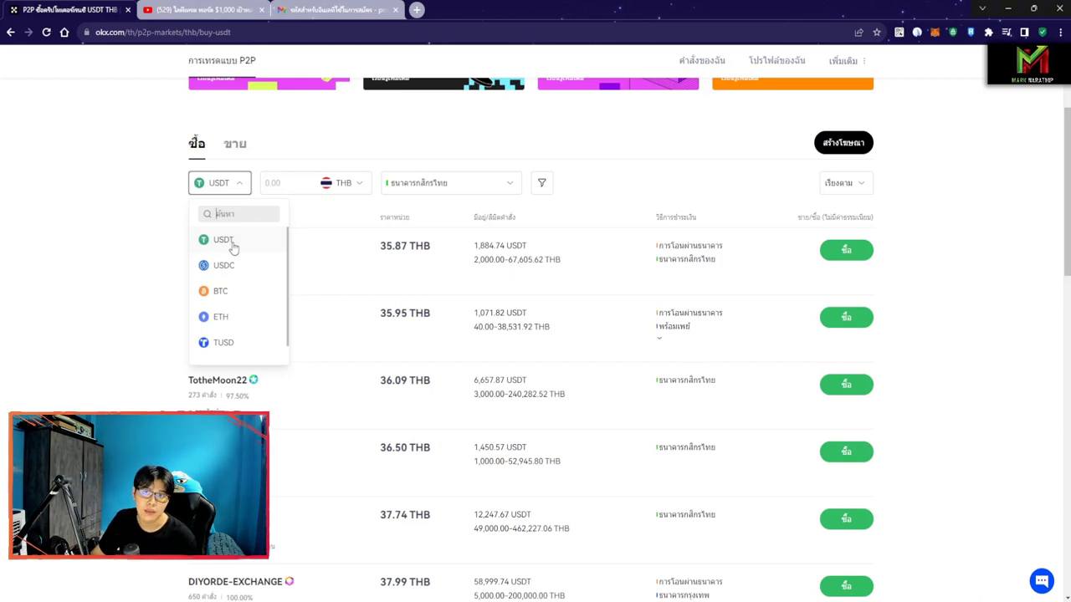
# Step: Open the SIAMEXCHANGE offer for buying USDT and accept the OKX P2P user agreement
pyautogui.scroll(-2, 209, 289)
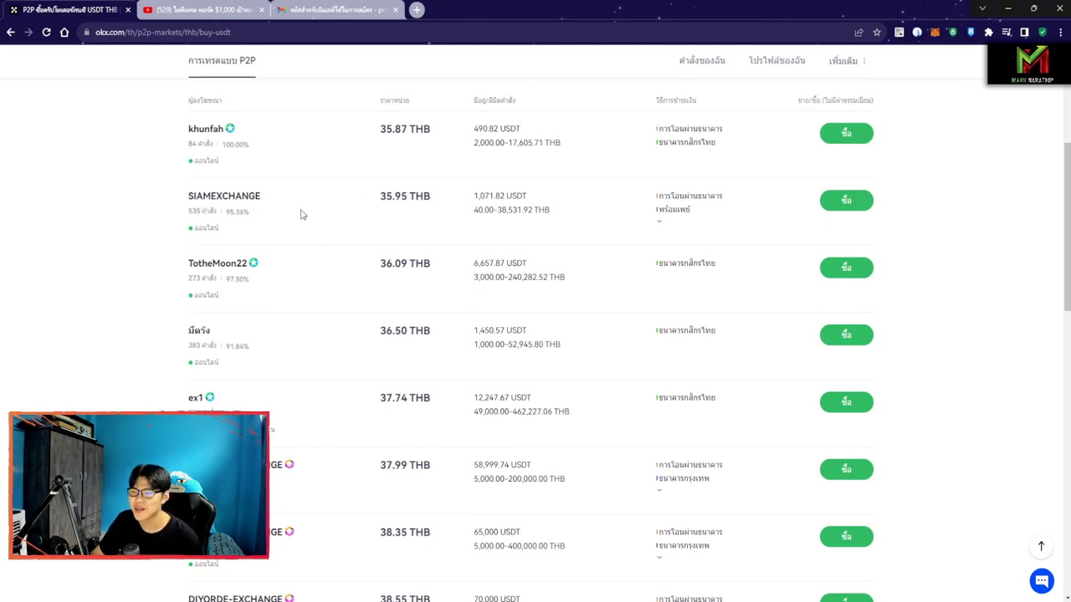
pyautogui.moveTo(660, 222)
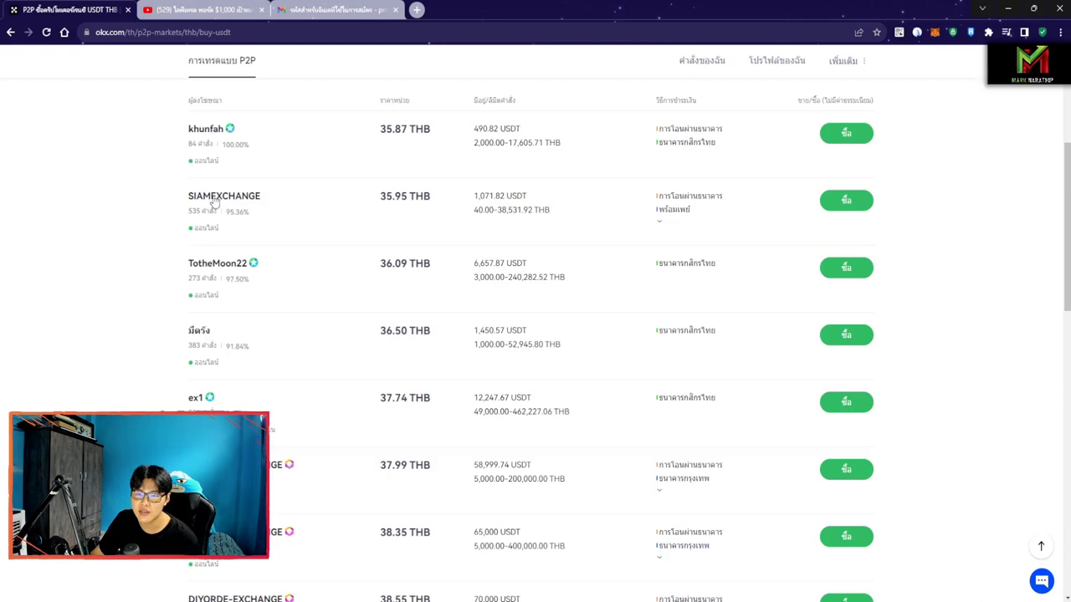
pyautogui.moveTo(186, 198); pyautogui.dragTo(954, 202)
pyautogui.click(953, 201)
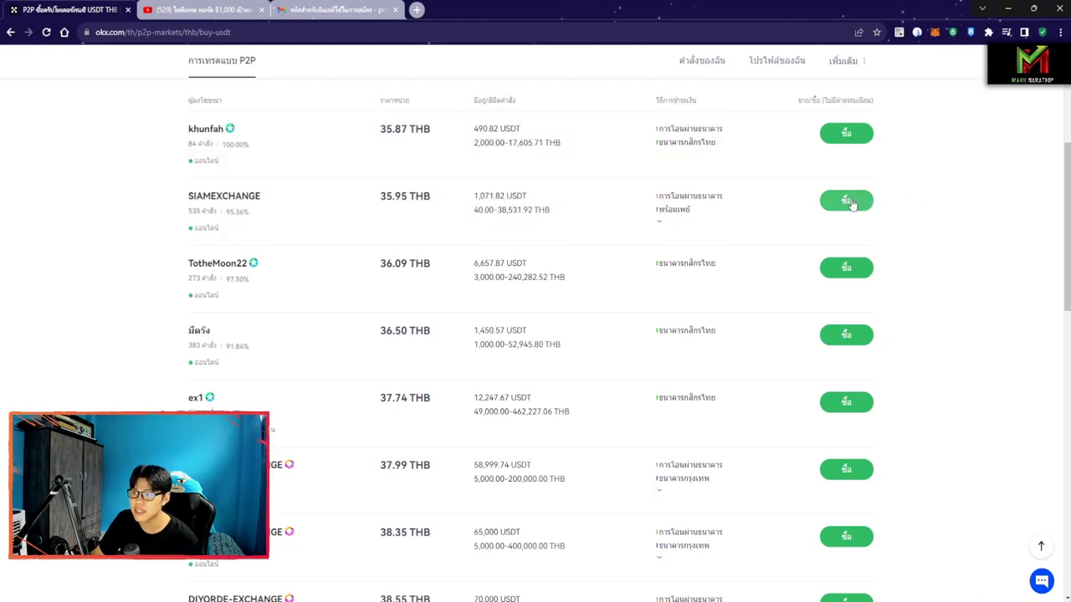
pyautogui.click(835, 207)
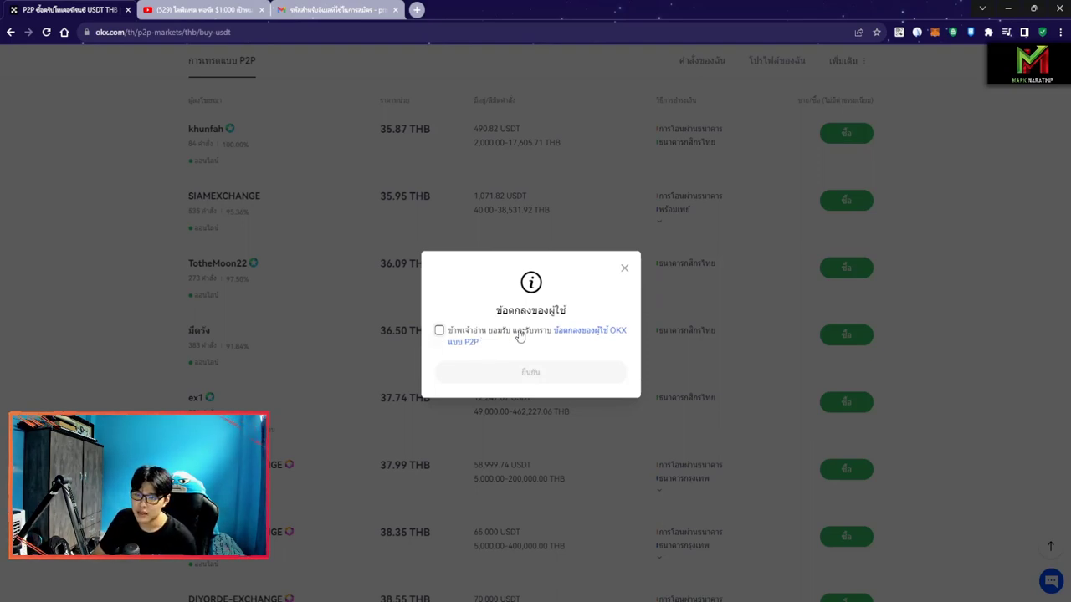
pyautogui.click(440, 332)
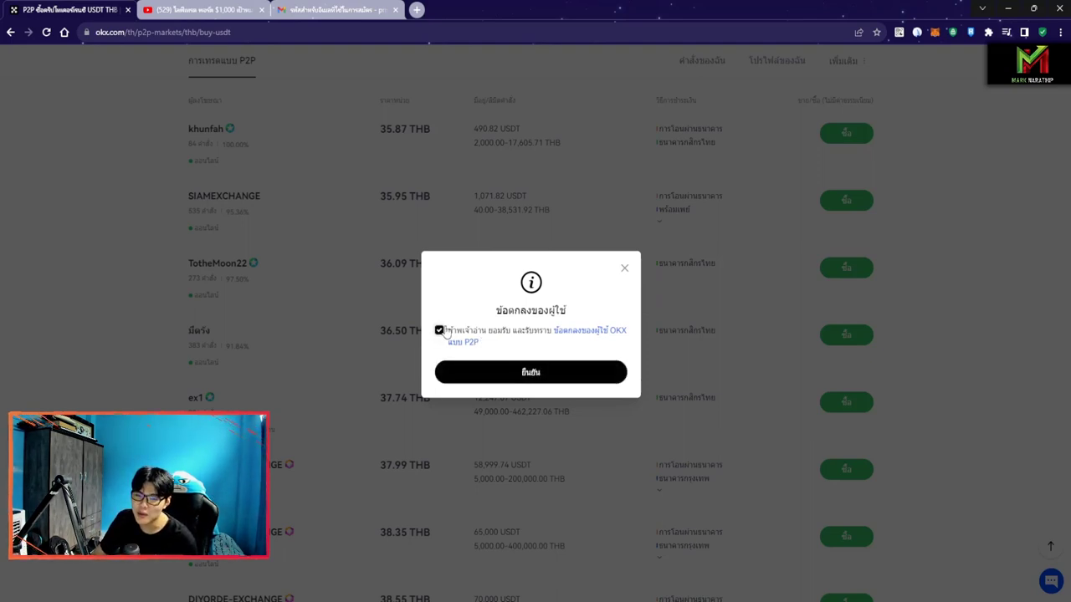
pyautogui.click(535, 375)
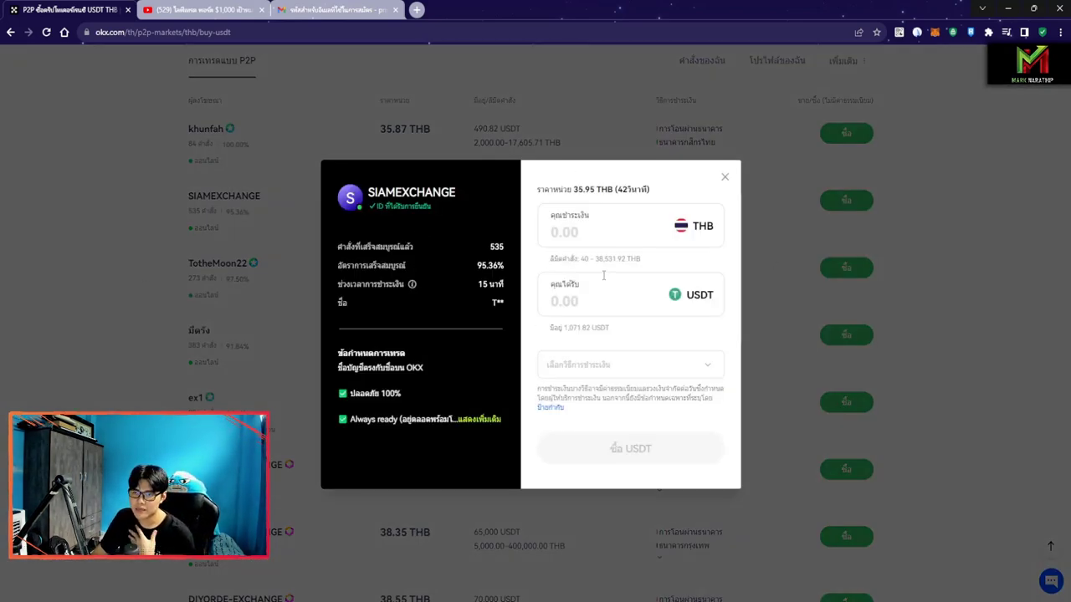
# Step: Set the amount to pay in the SIAMEXCHANGE order to 3,000 THB
pyautogui.click(599, 233)
pyautogui.click(599, 233)
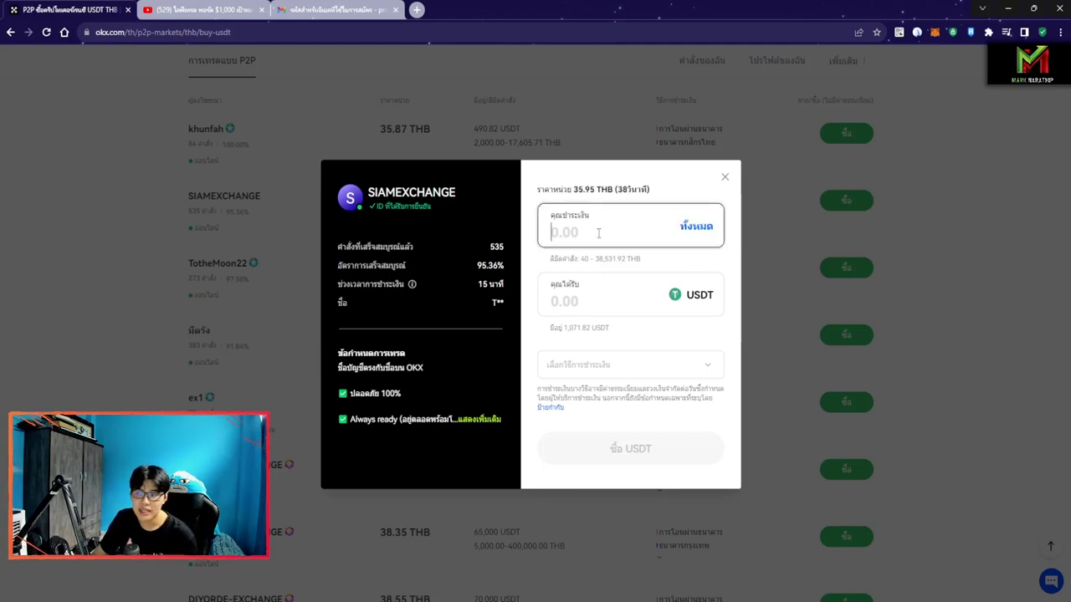
pyautogui.click(667, 267)
pyautogui.click(551, 301)
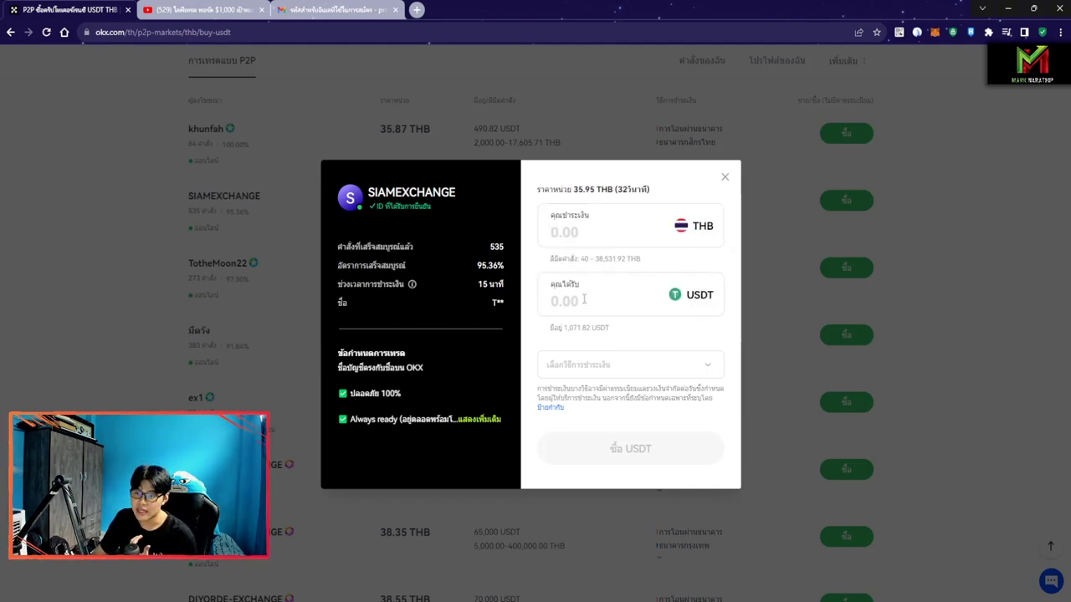
pyautogui.click(595, 298)
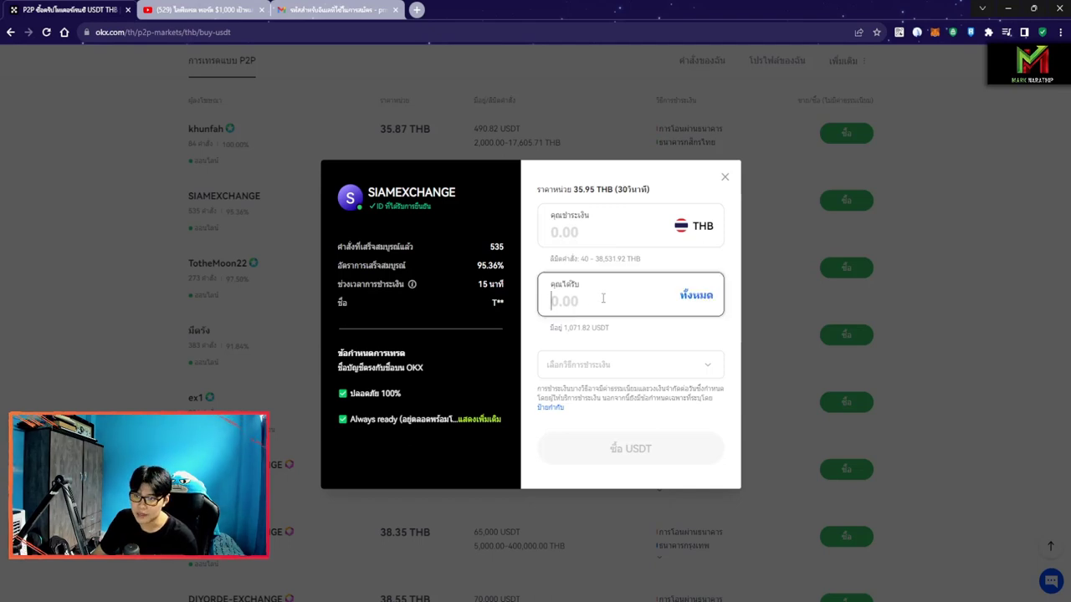
pyautogui.click(616, 232)
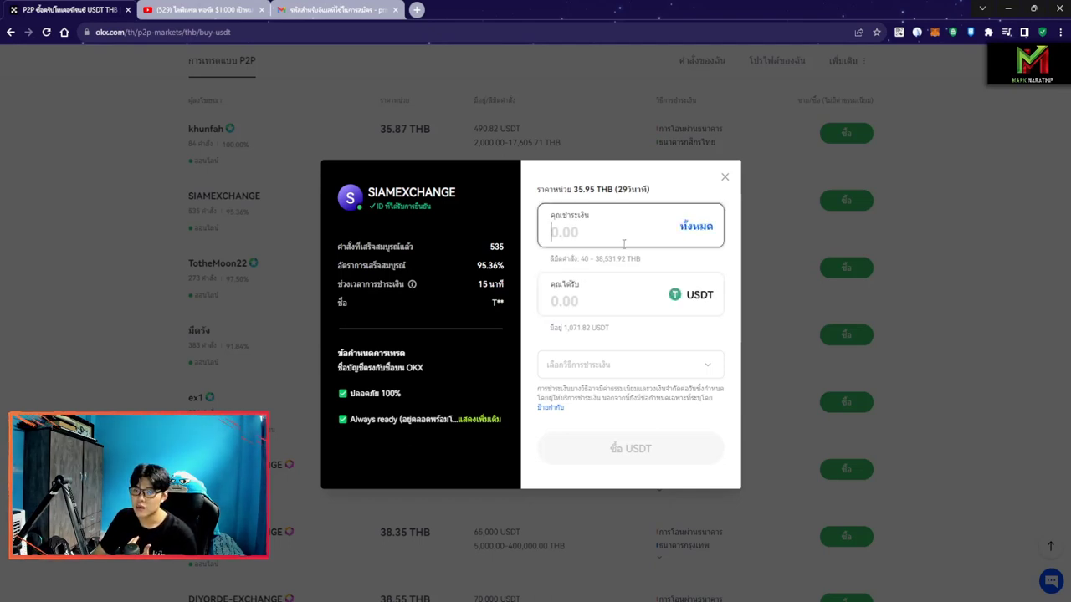
pyautogui.write('3000')
pyautogui.click(675, 261)
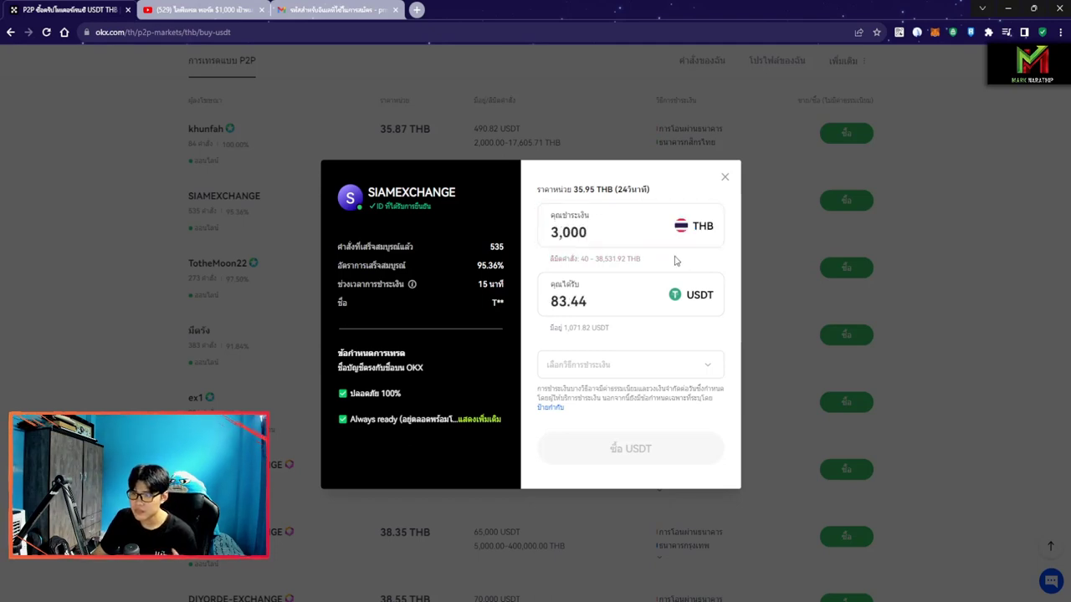
pyautogui.click(623, 234)
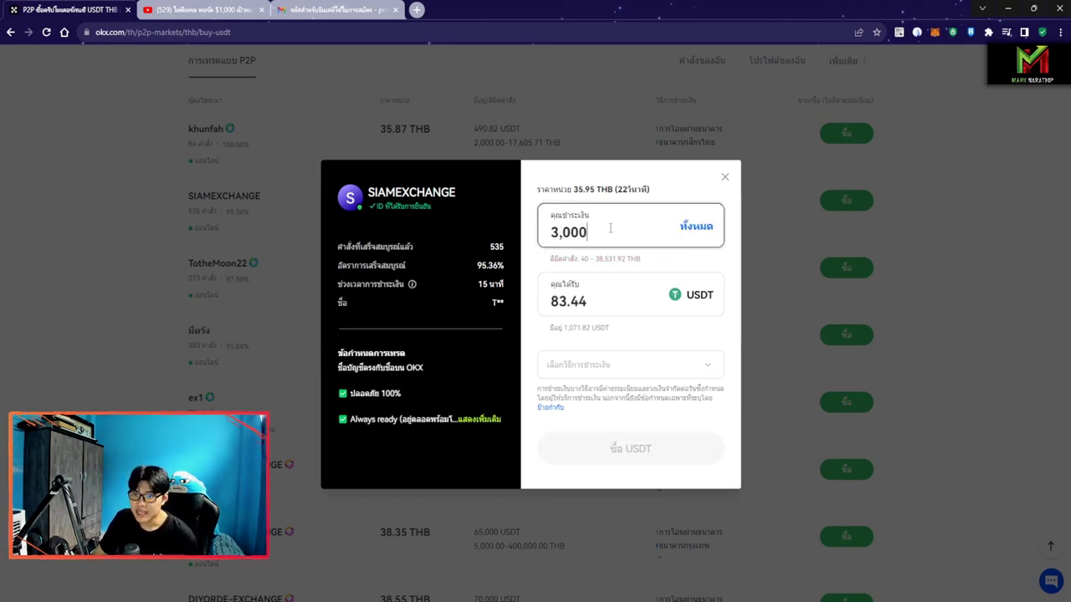
pyautogui.click(620, 291)
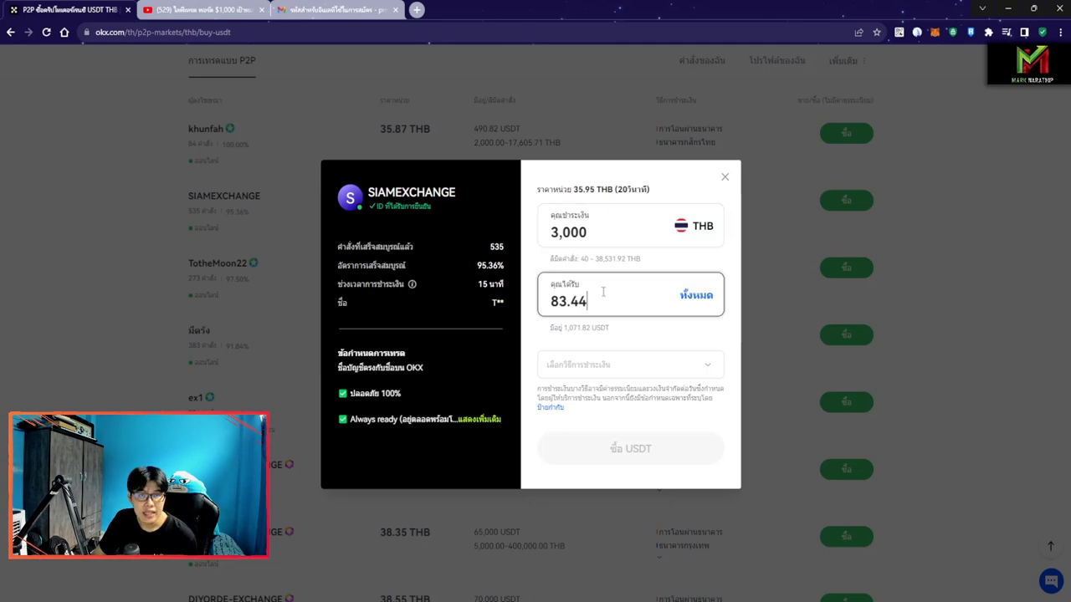
pyautogui.click(691, 256)
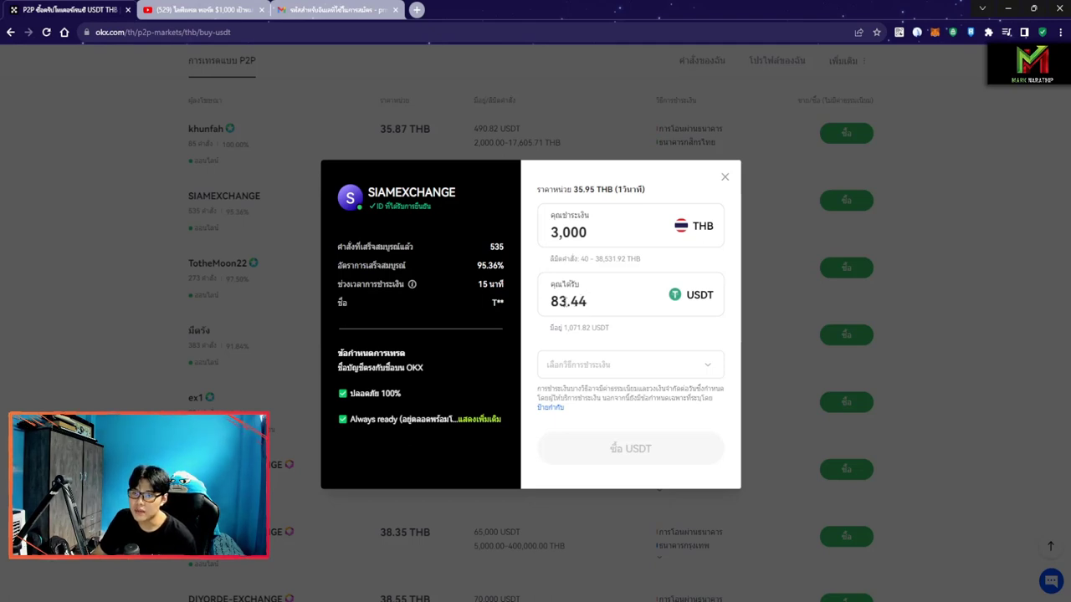
# Step: Set the amount to receive in the SIAMEXCHANGE order to 100 USDT
pyautogui.click(566, 308)
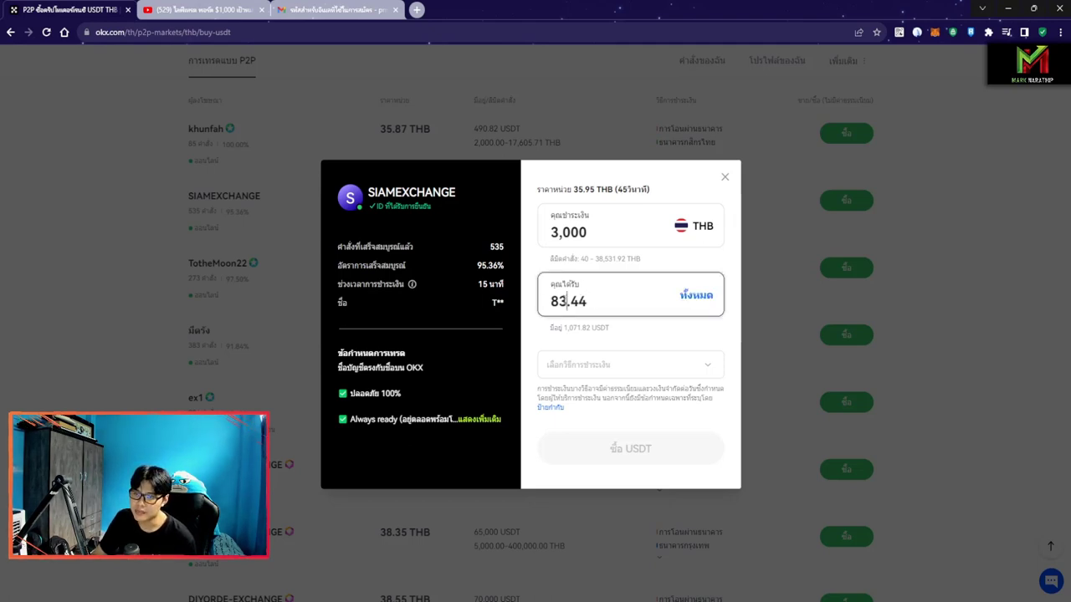
pyautogui.moveTo(549, 301); pyautogui.dragTo(611, 301)
pyautogui.click(602, 303)
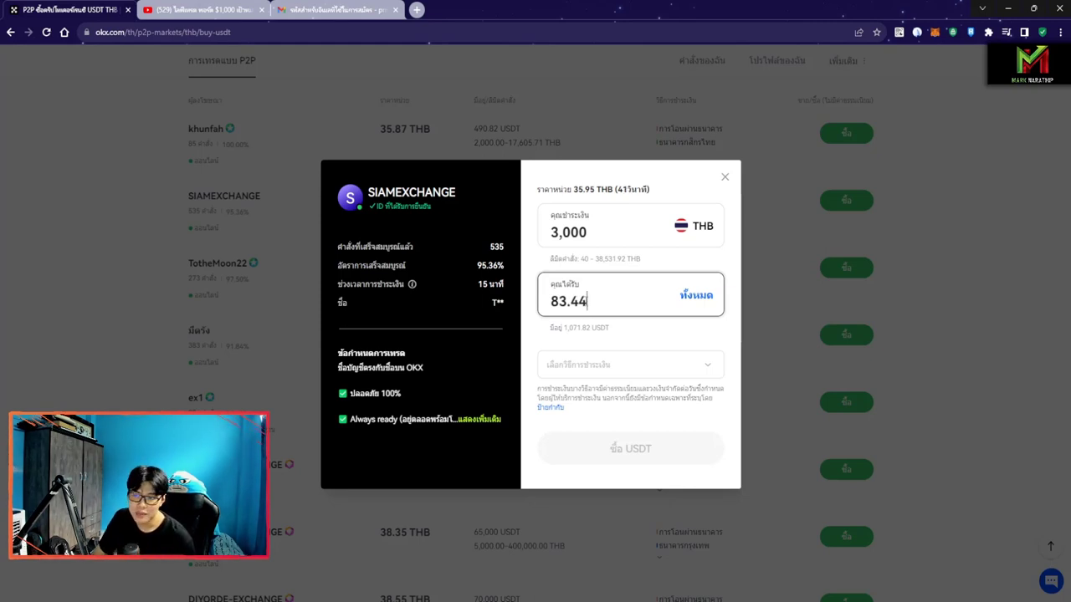
pyautogui.hotkey('ctrl', 'a')
pyautogui.write('100')
pyautogui.click(634, 333)
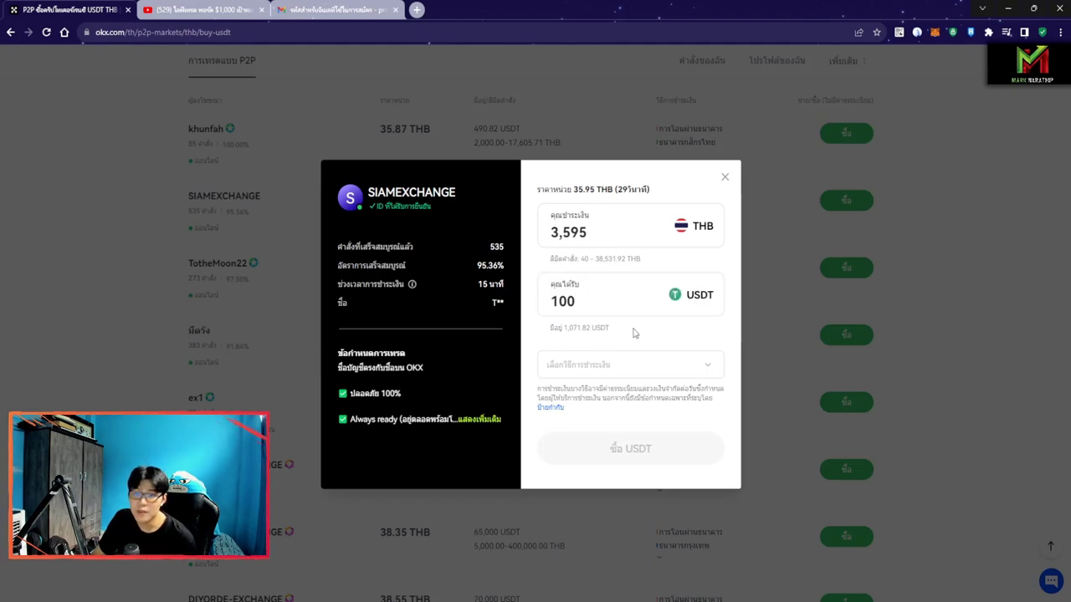
pyautogui.click(592, 303)
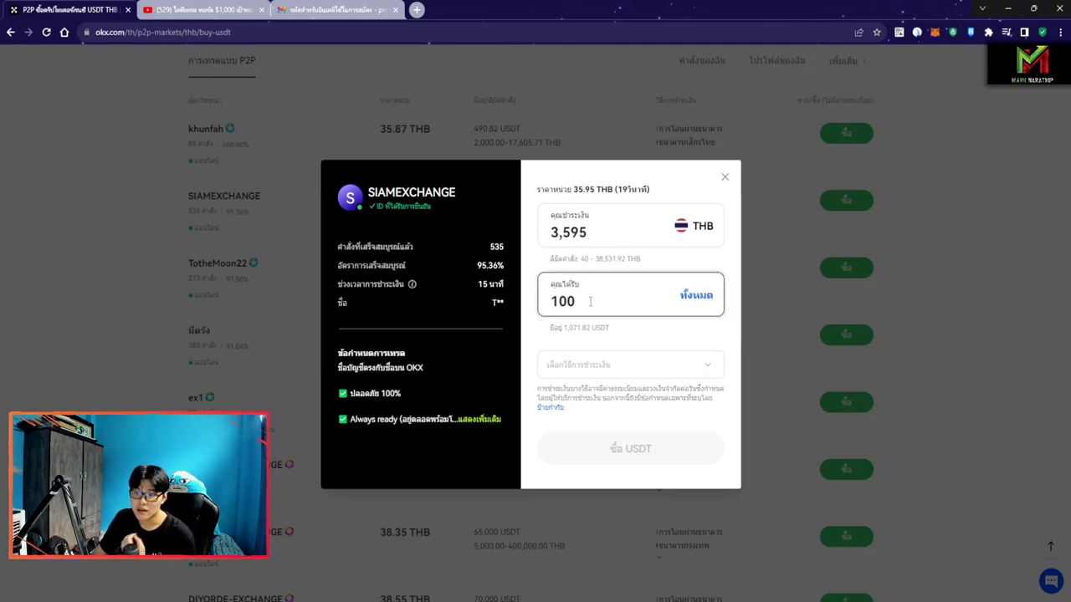
pyautogui.click(628, 336)
pyautogui.click(584, 231)
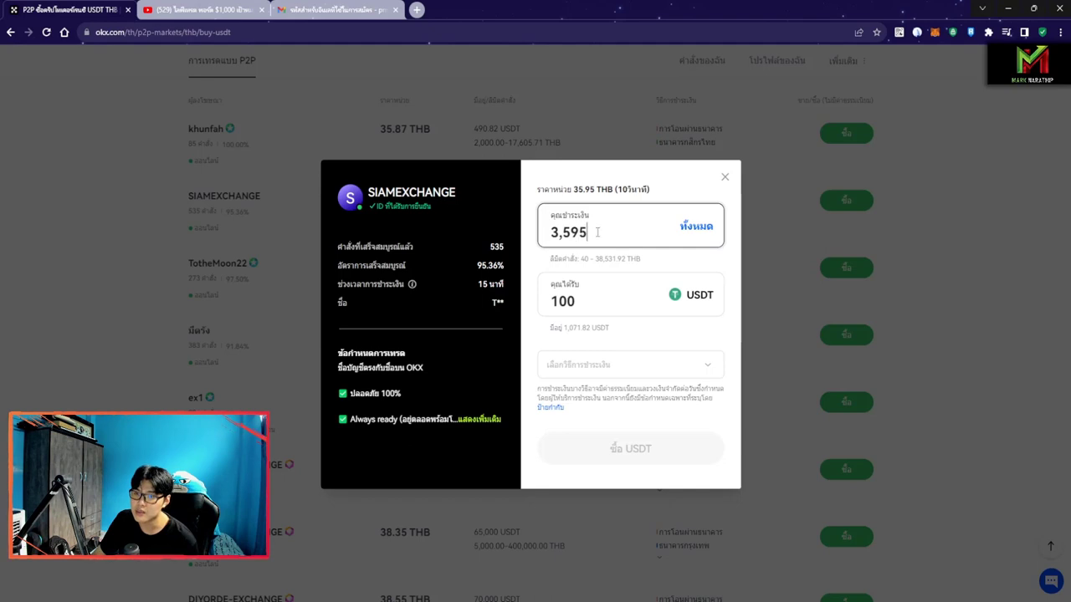
pyautogui.click(646, 341)
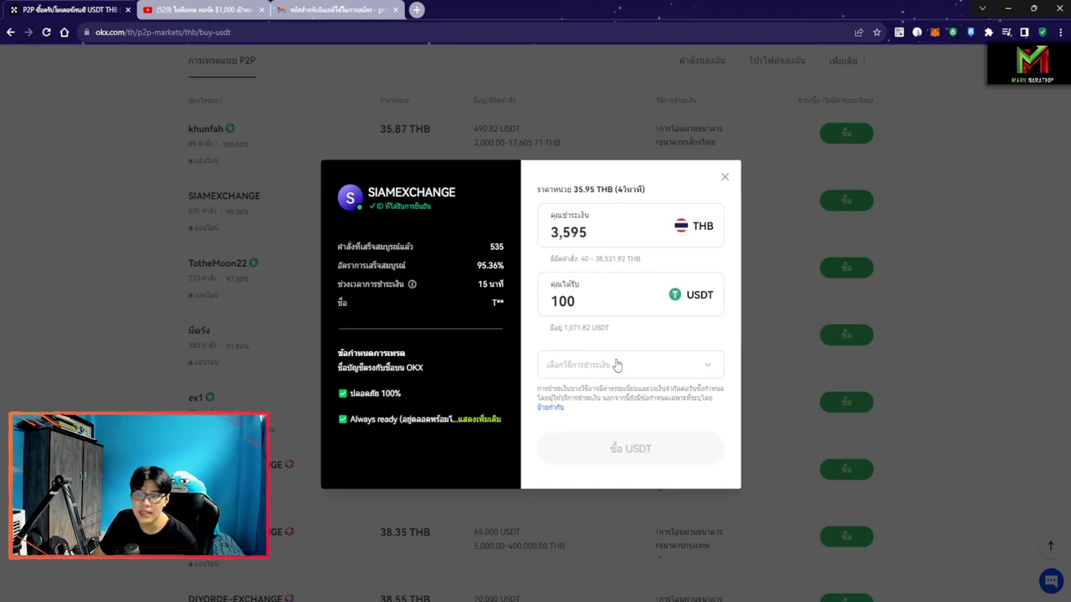
# Step: Choose ธนาคารกสิกรไทย as the payment method and place the confirmed USDT buy order
pyautogui.click(669, 364)
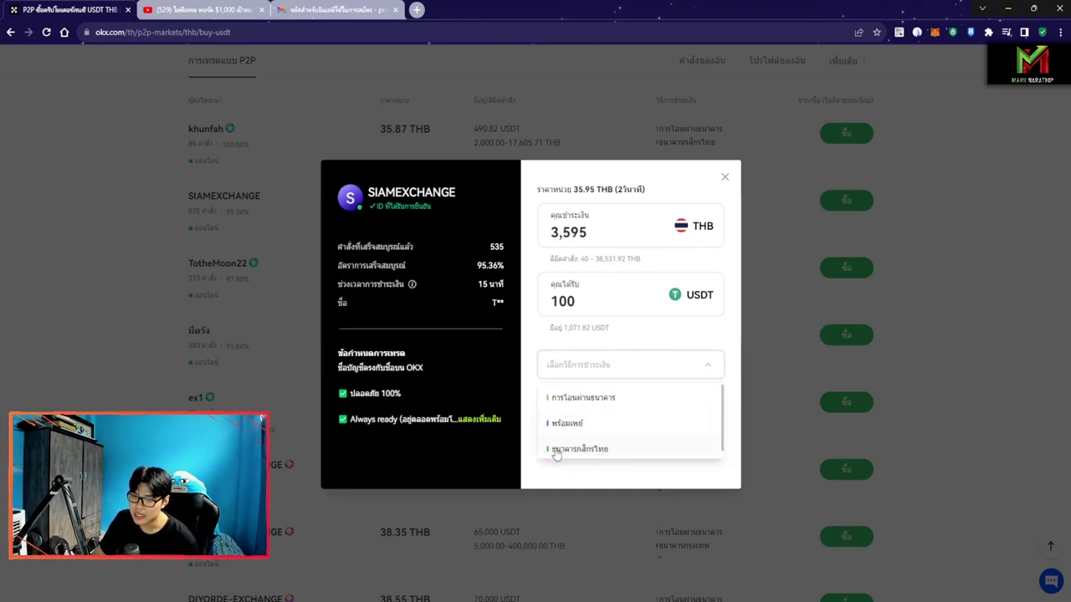
pyautogui.click(585, 450)
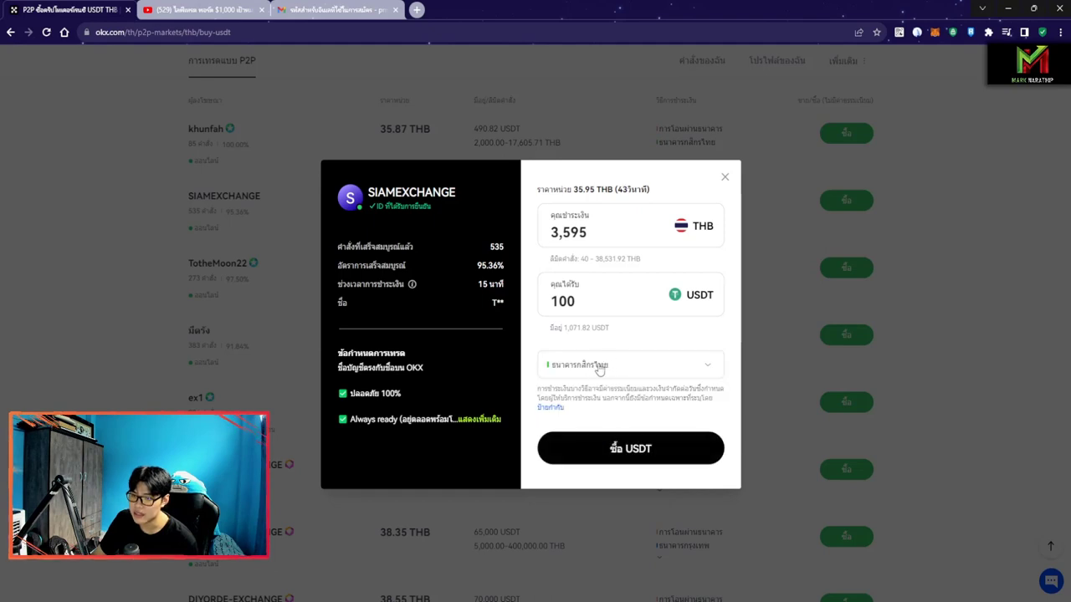
pyautogui.click(633, 450)
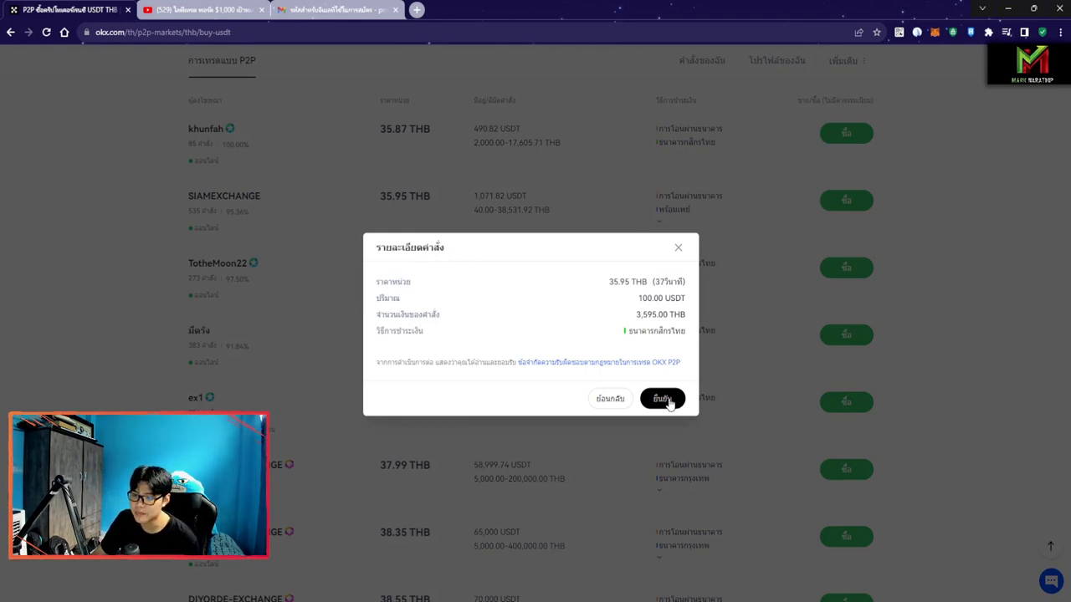
pyautogui.click(782, 279)
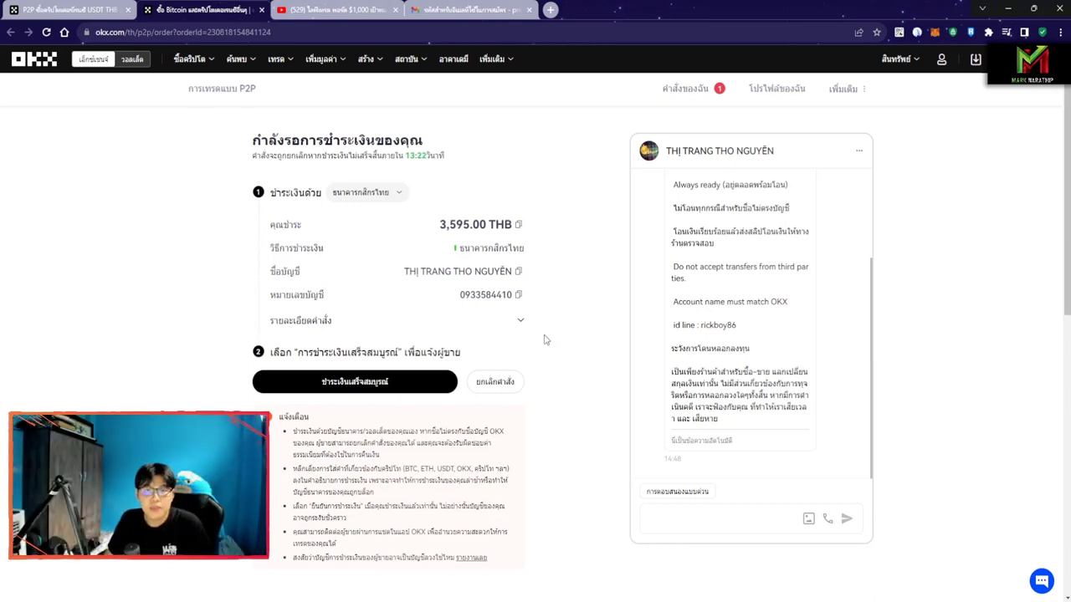
# Step: Notify the seller that the payment is complete, confirming that the money has been paid
pyautogui.click(355, 383)
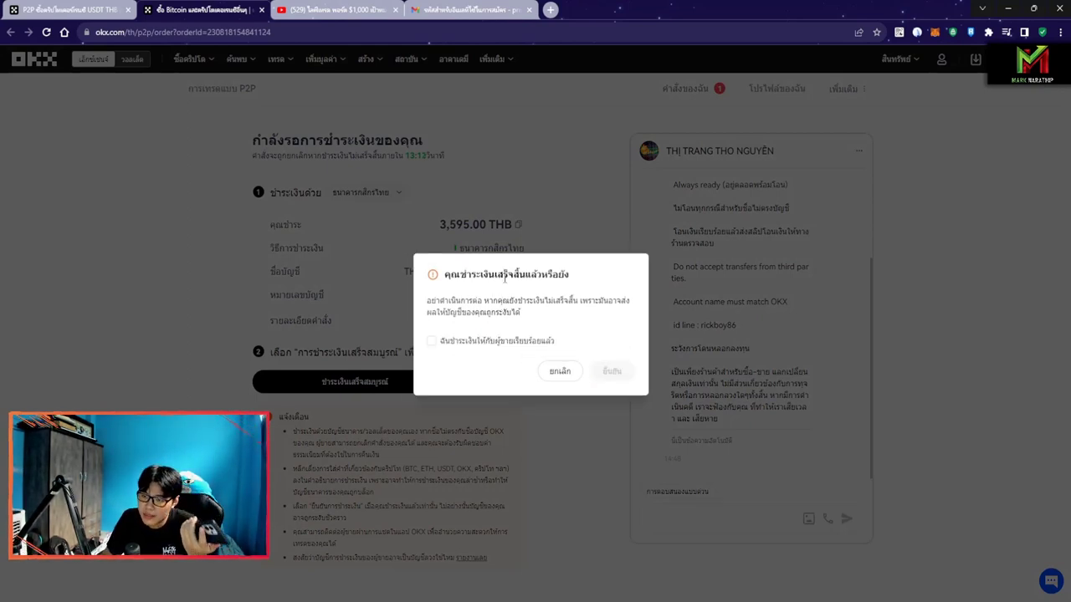
pyautogui.click(431, 341)
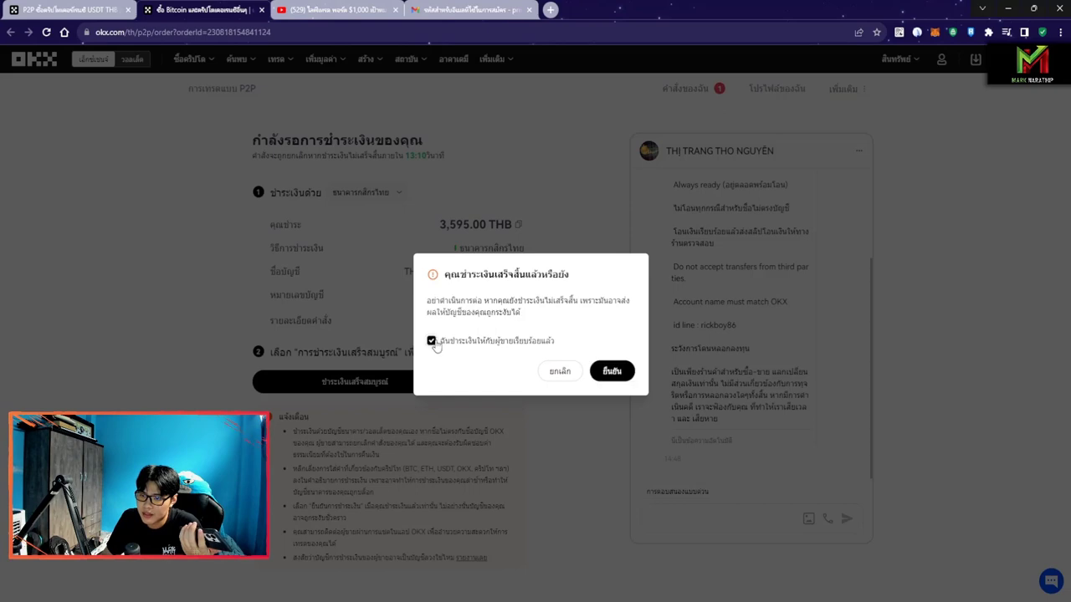
pyautogui.click(611, 372)
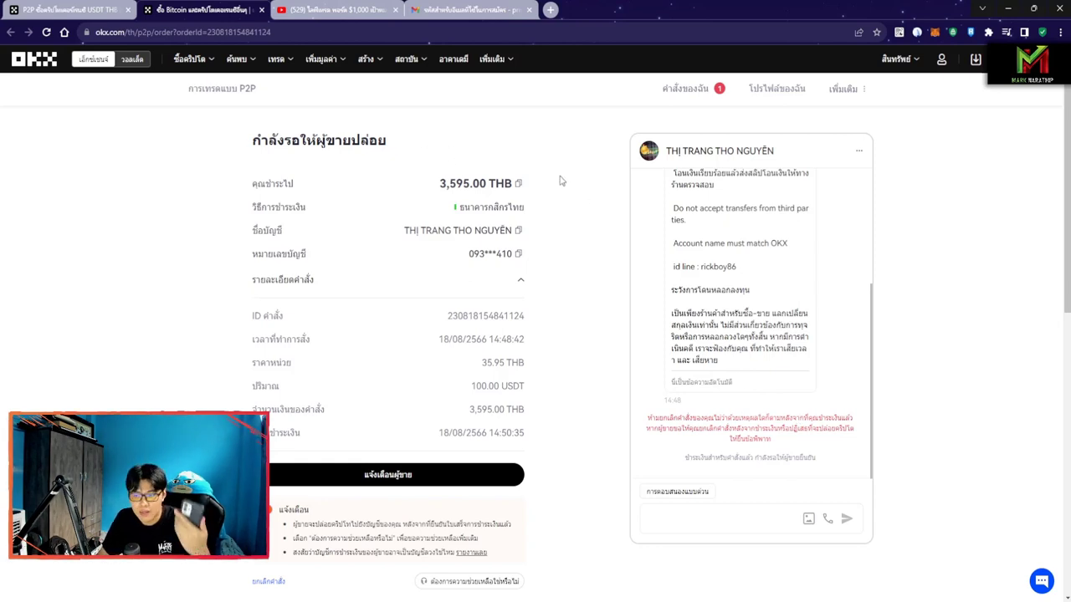
# Step: Check the USDT quantity and other details of the paid order awaiting the seller's release
pyautogui.moveTo(471, 386); pyautogui.dragTo(525, 386)
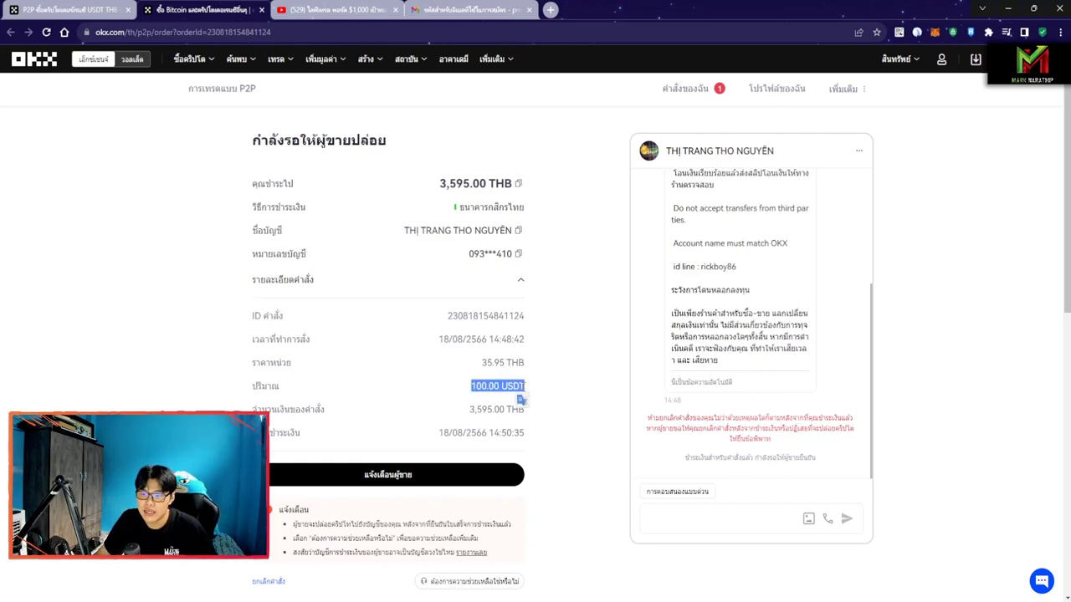
pyautogui.click(565, 366)
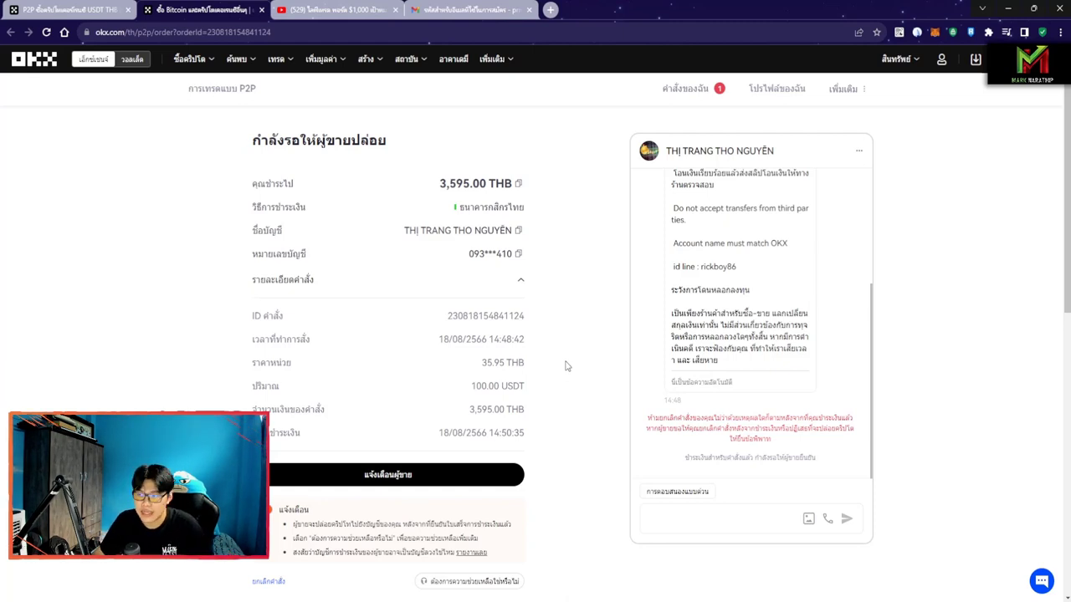
pyautogui.scroll(-1, 566, 366)
pyautogui.scroll(1, 1053, 332)
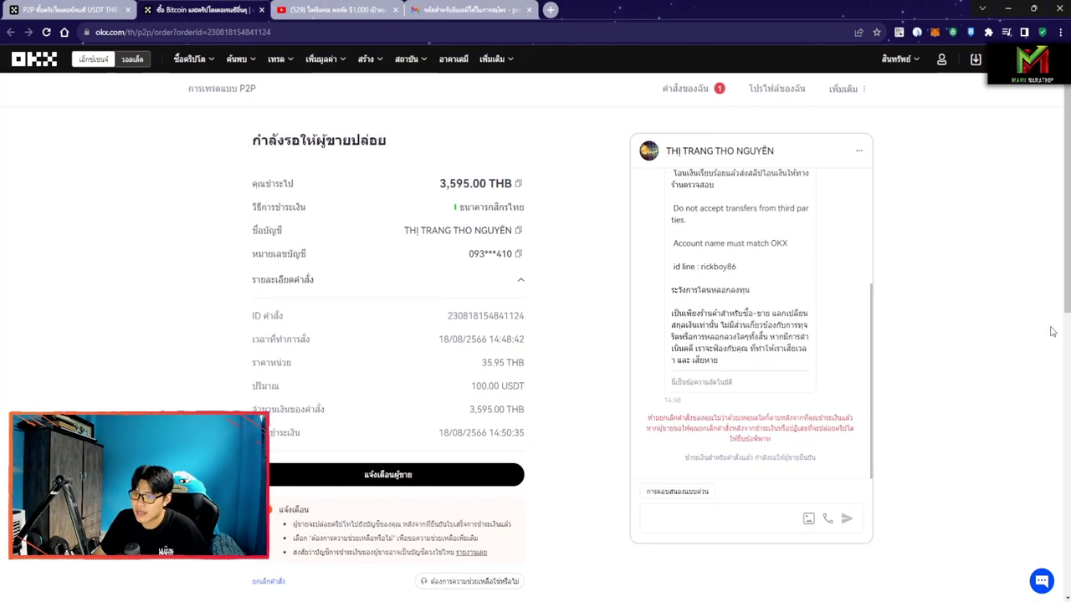